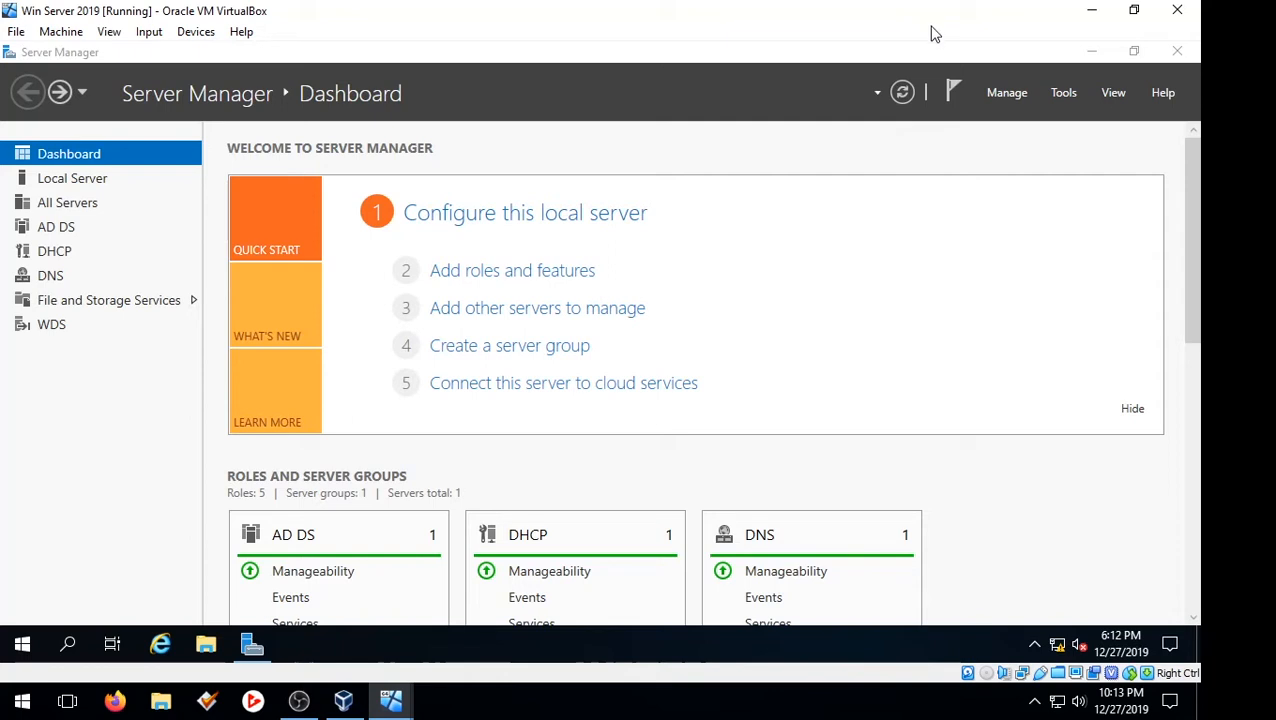
Start a role-based installation on the server at 192.168.0.1 and select the Remote Access role
{"action": "left_click", "coordinate": [540, 271]}
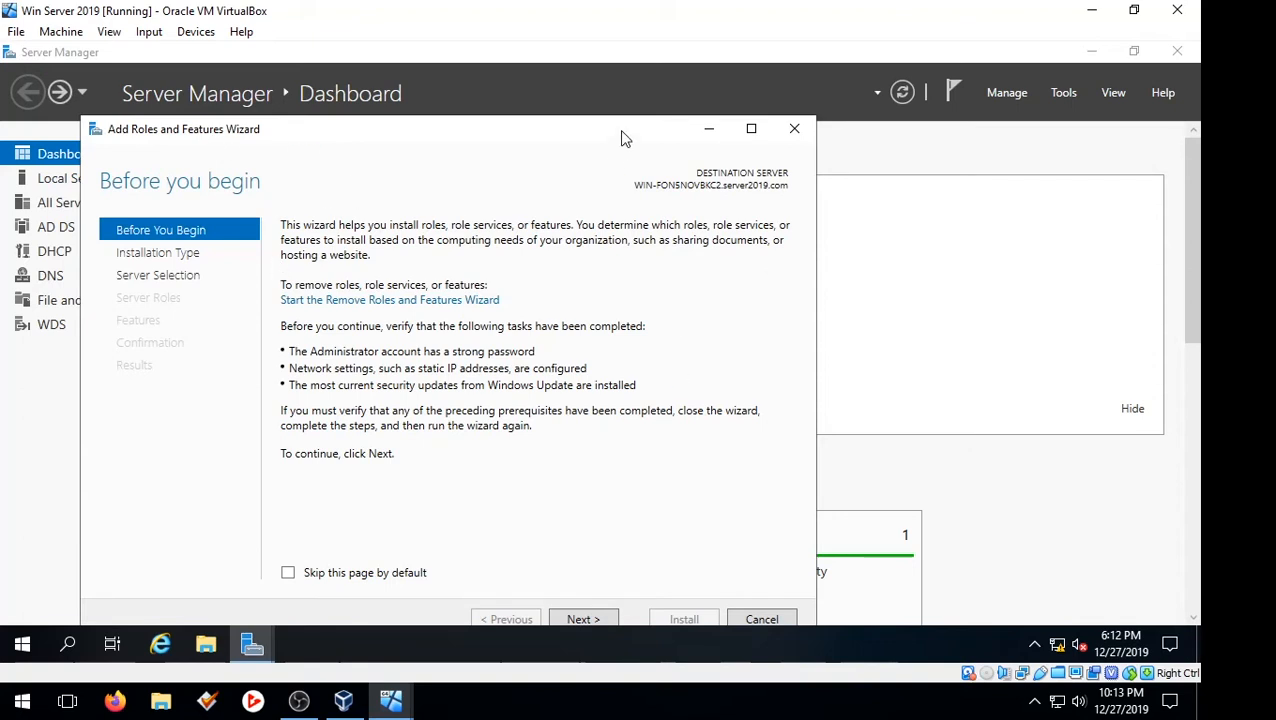
{"action": "left_click_drag", "start_coordinate": [619, 130], "coordinate": [724, 95]}
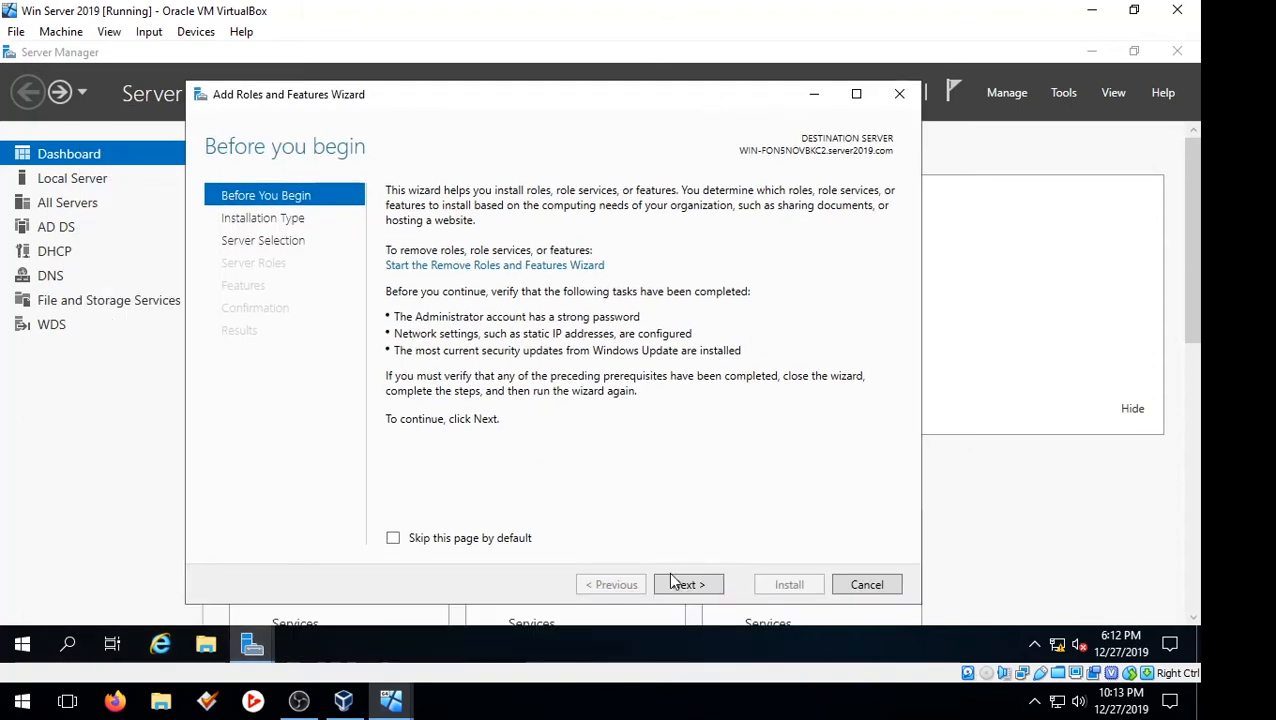
{"action": "left_click", "coordinate": [680, 582]}
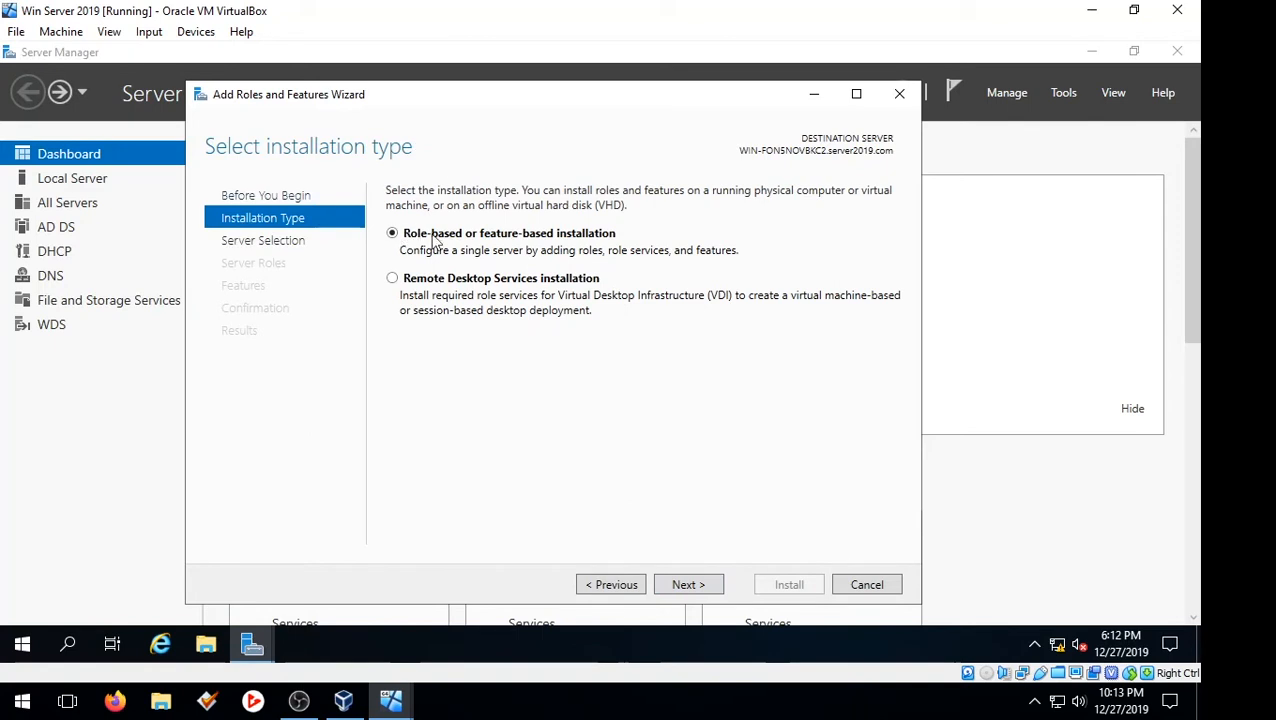
{"action": "left_click", "coordinate": [714, 589]}
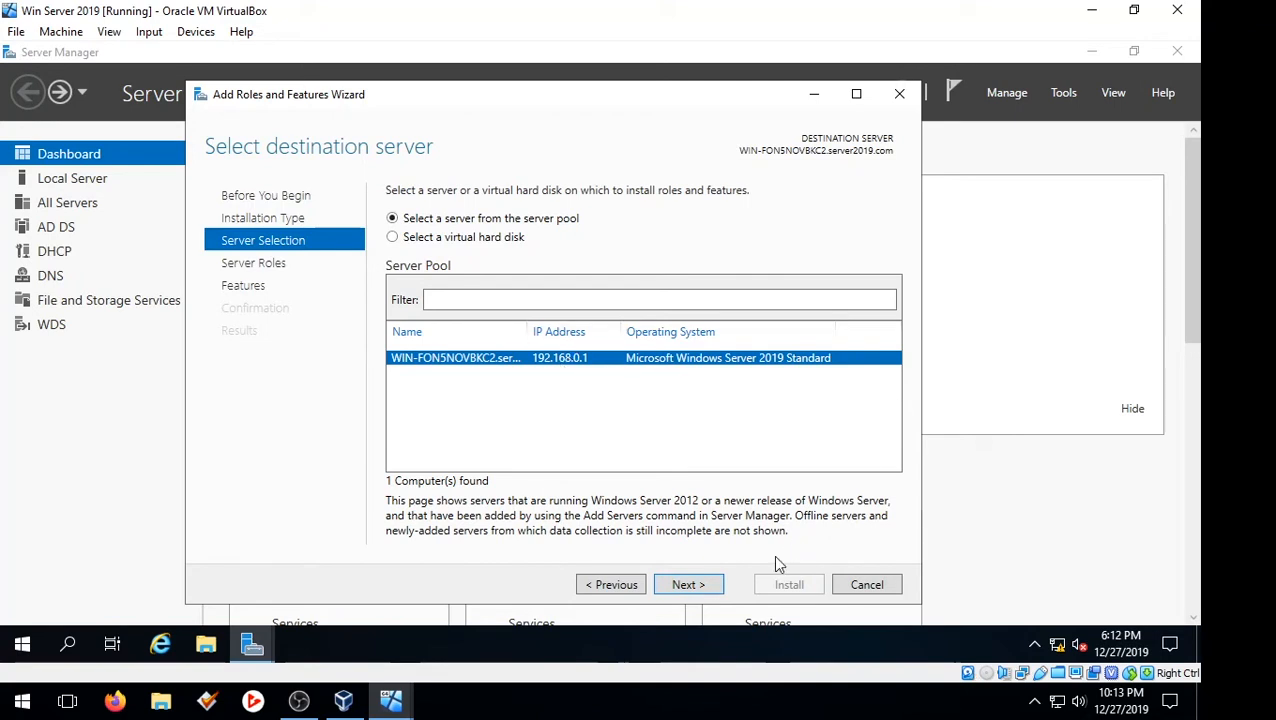
{"action": "left_click", "coordinate": [686, 584]}
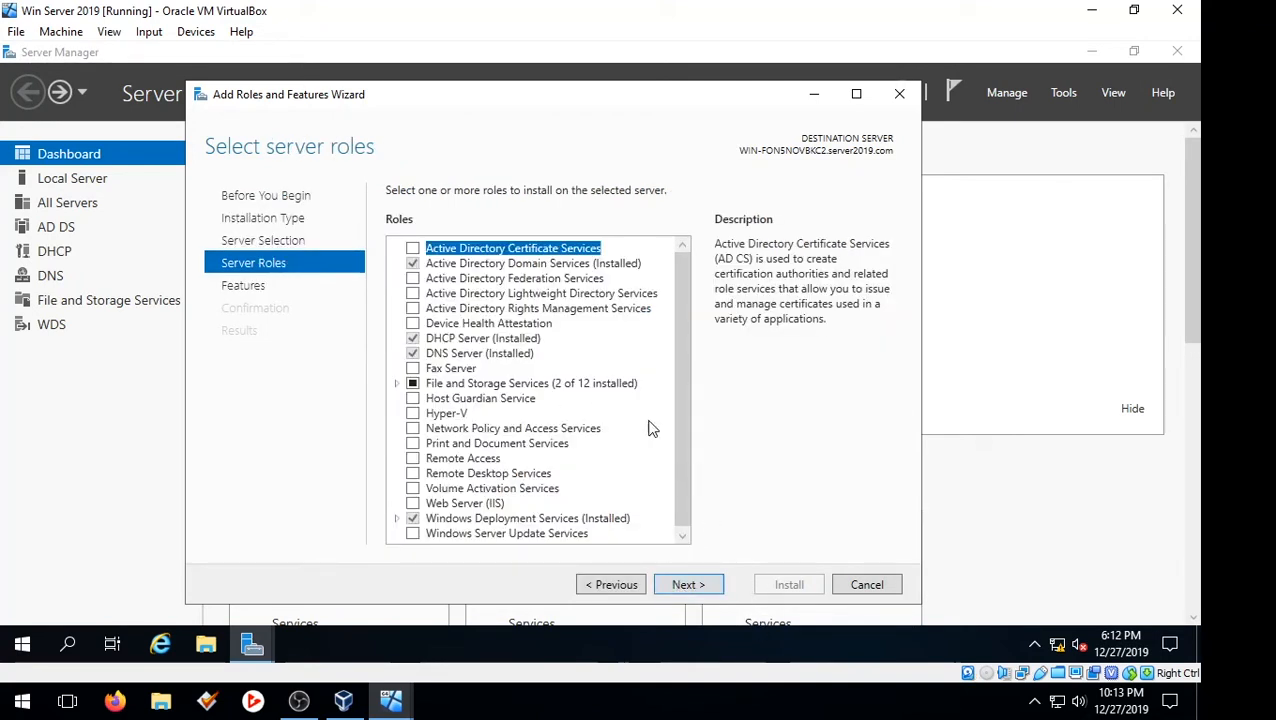
{"action": "left_click", "coordinate": [420, 459]}
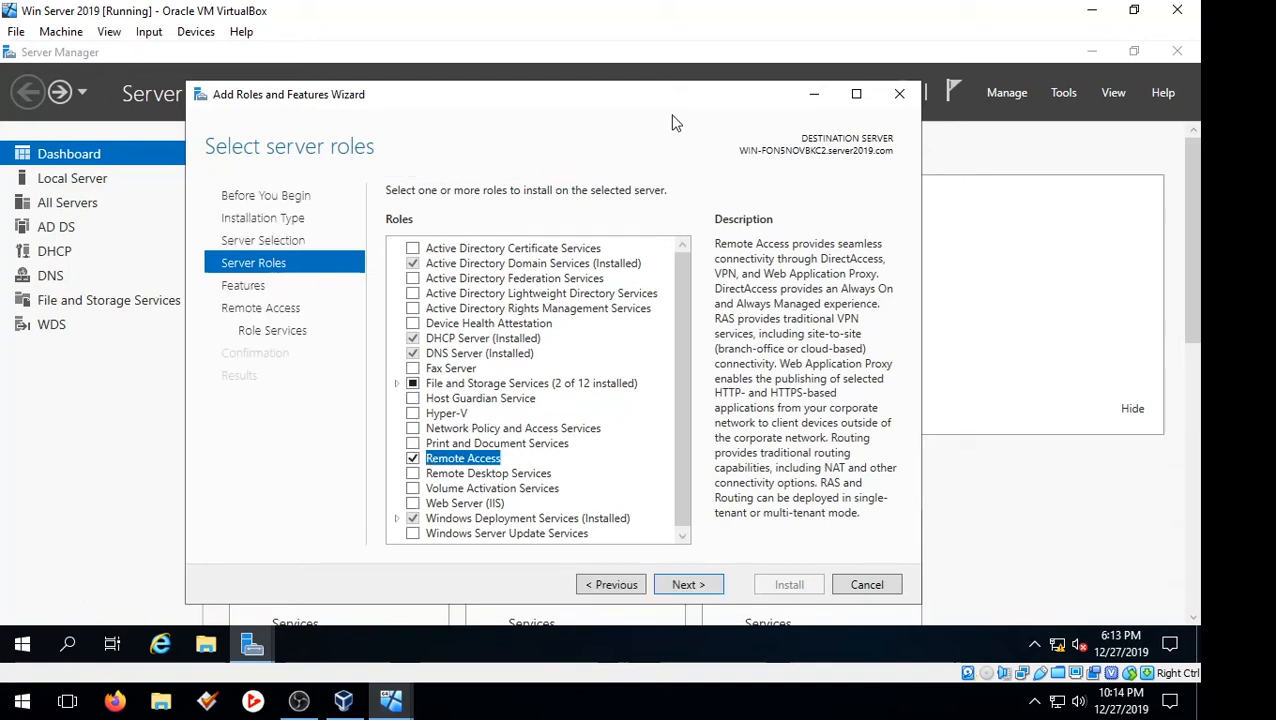
{"action": "left_click", "coordinate": [716, 586]}
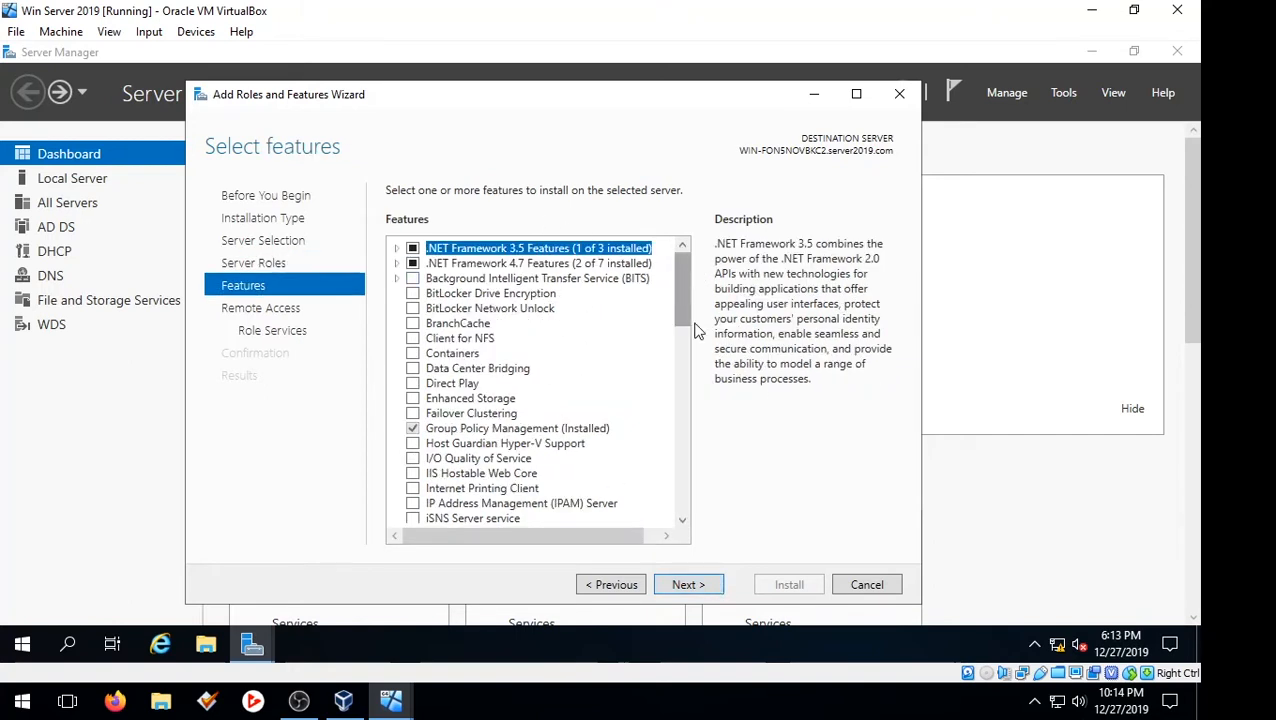
Keep the default features and add the DirectAccess and VPN (RAS) role service with its required features and management tools
{"action": "left_click", "coordinate": [690, 585]}
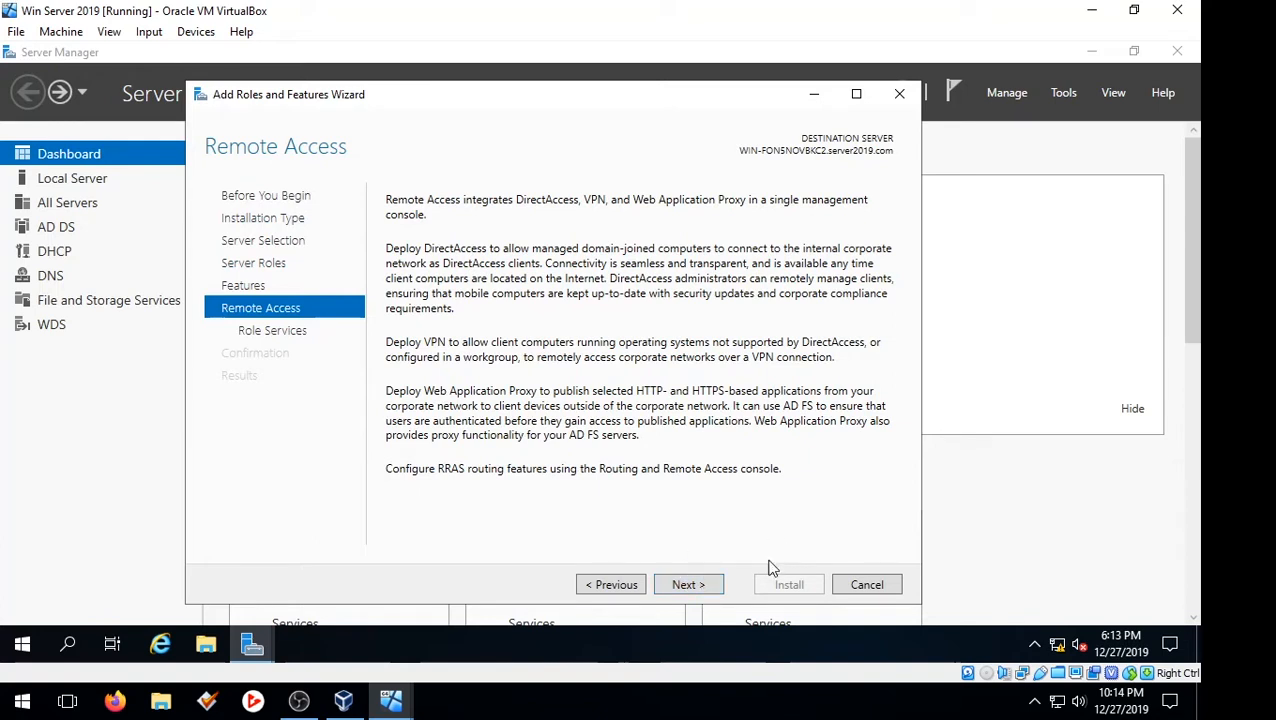
{"action": "left_click", "coordinate": [685, 588]}
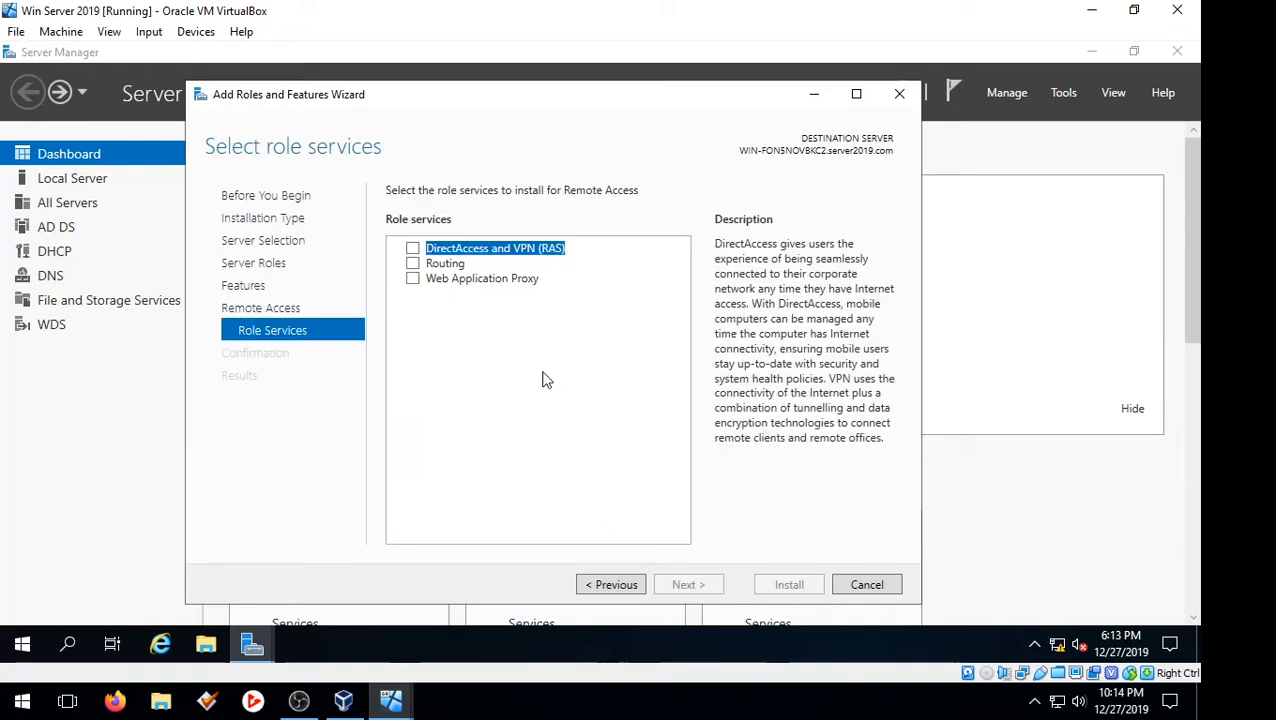
{"action": "left_click", "coordinate": [412, 251]}
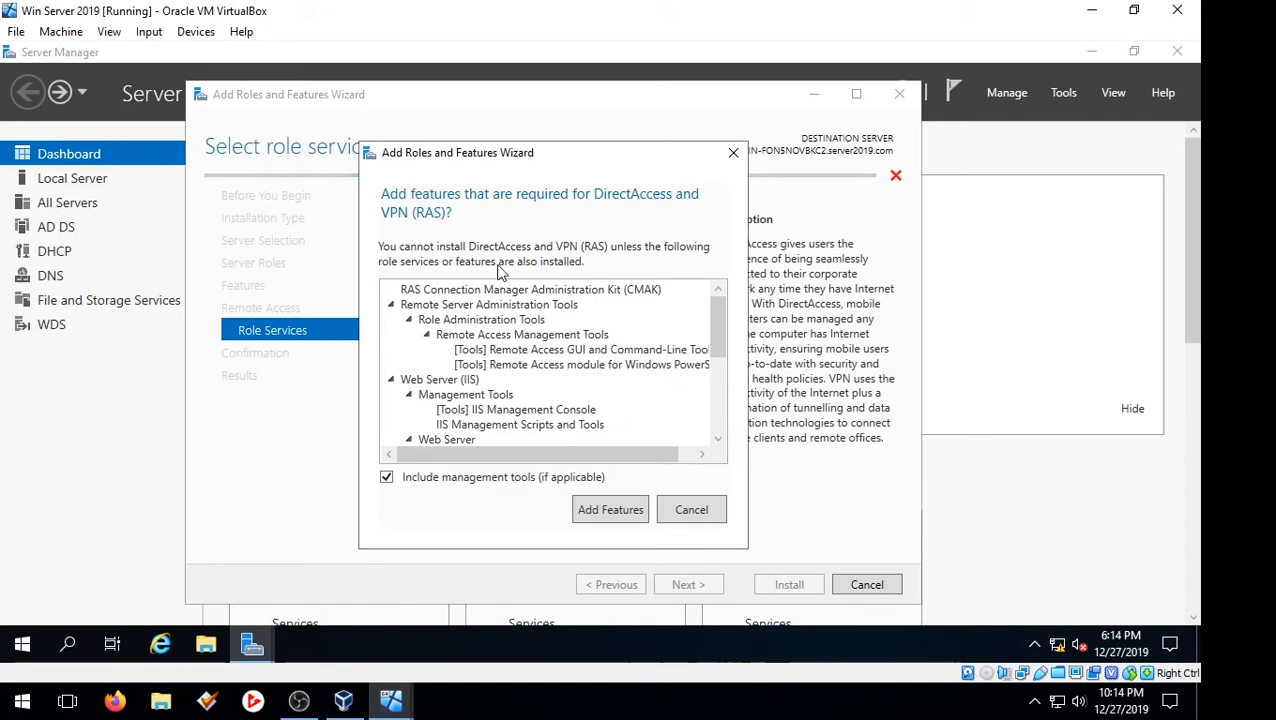
{"action": "left_click", "coordinate": [619, 514]}
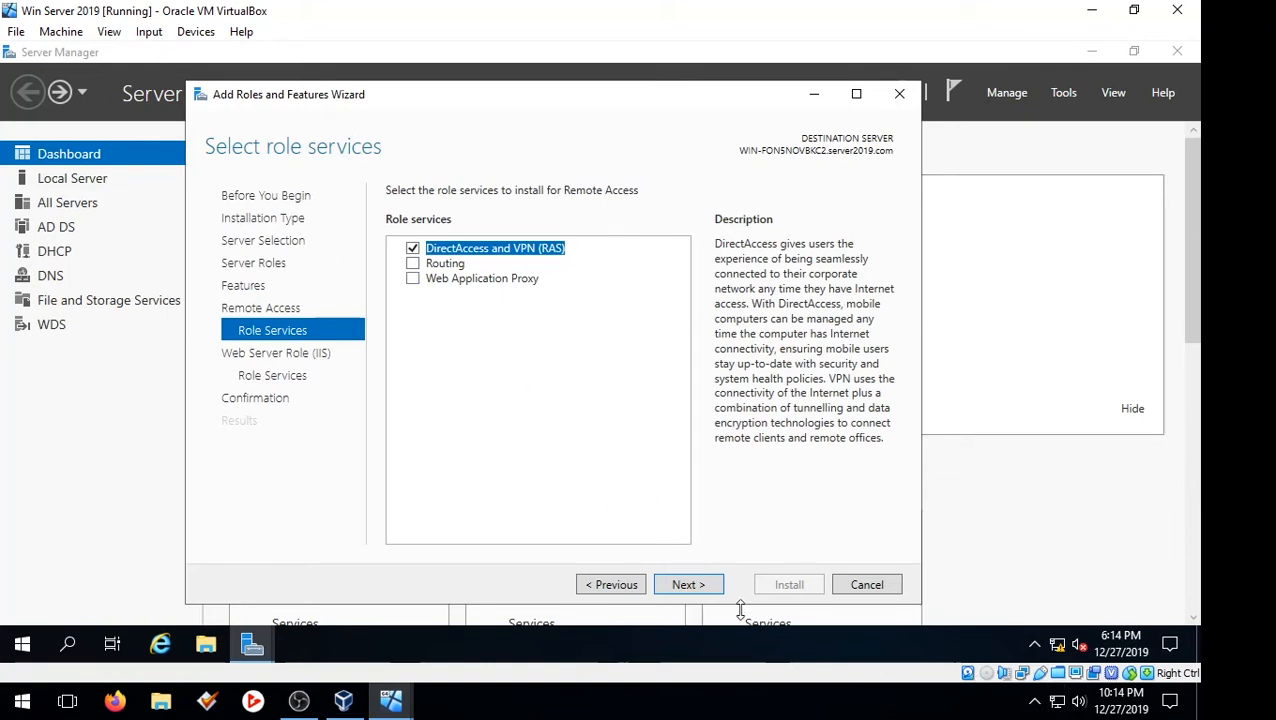
{"action": "left_click", "coordinate": [690, 584]}
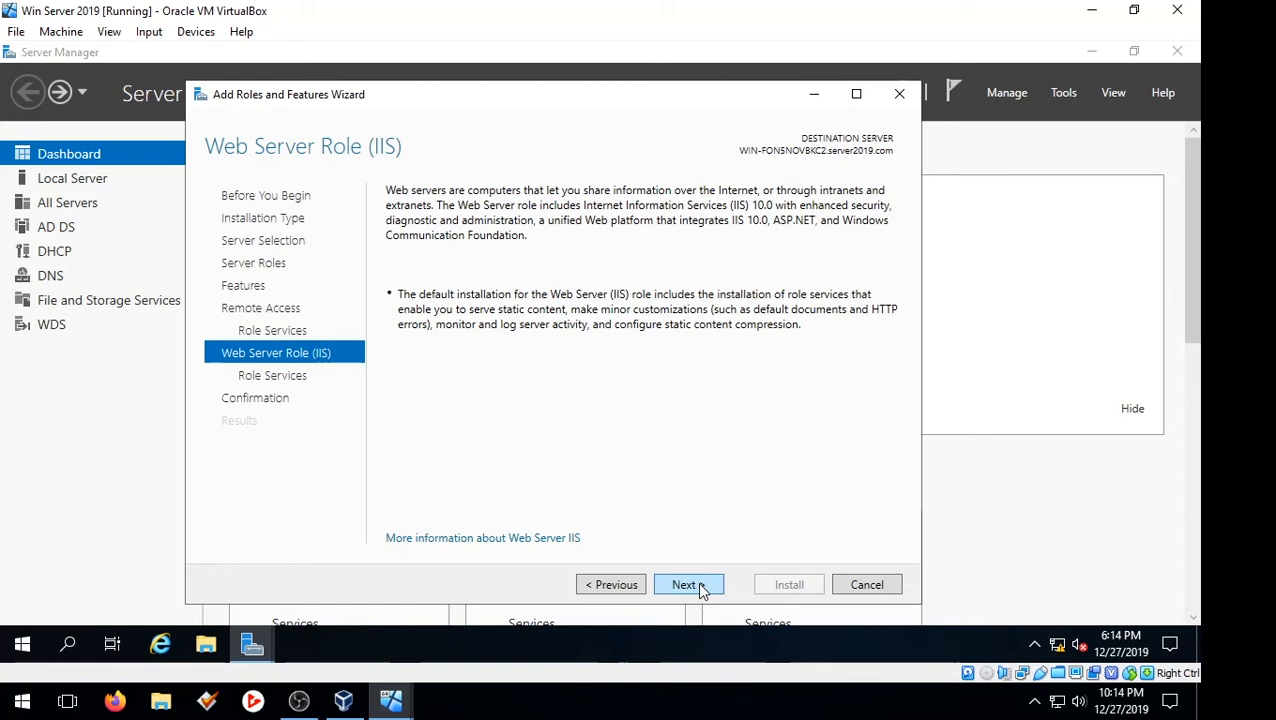
Accept the default Web Server (IIS) role services and install the selected roles and features
{"action": "left_click", "coordinate": [702, 589]}
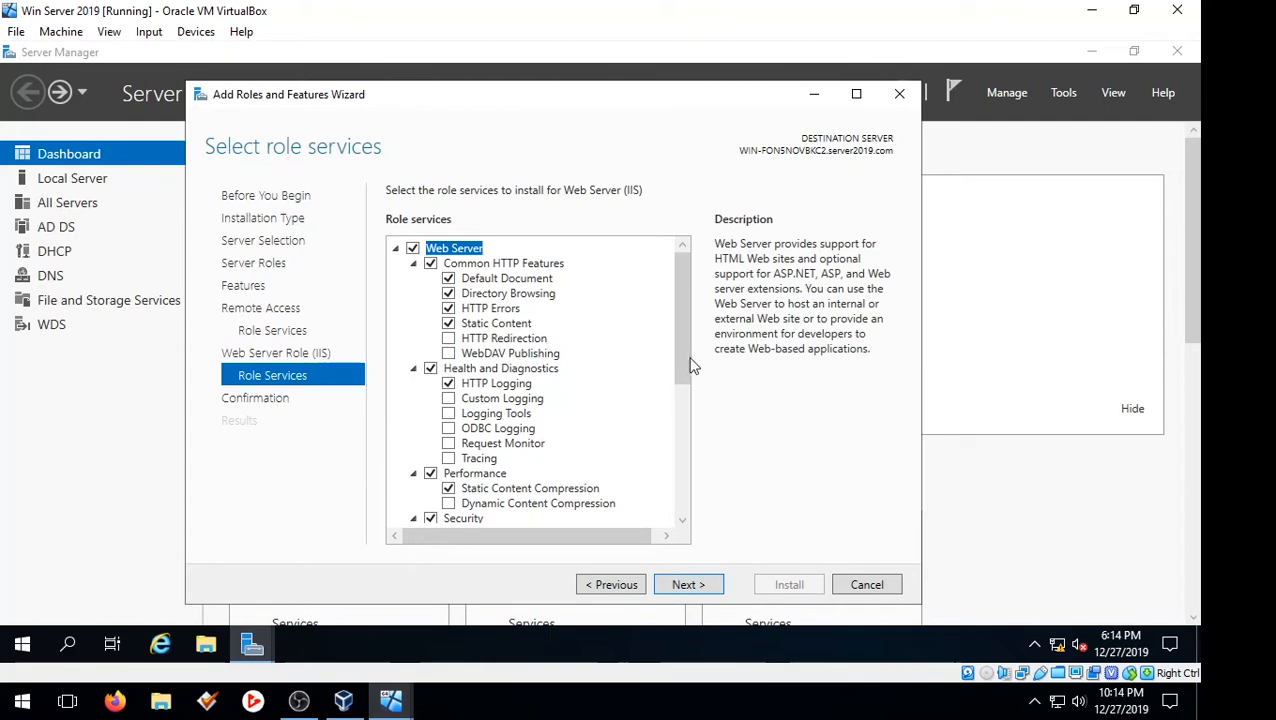
{"action": "left_click_drag", "start_coordinate": [693, 365], "coordinate": [676, 289]}
{"action": "left_click", "coordinate": [703, 592]}
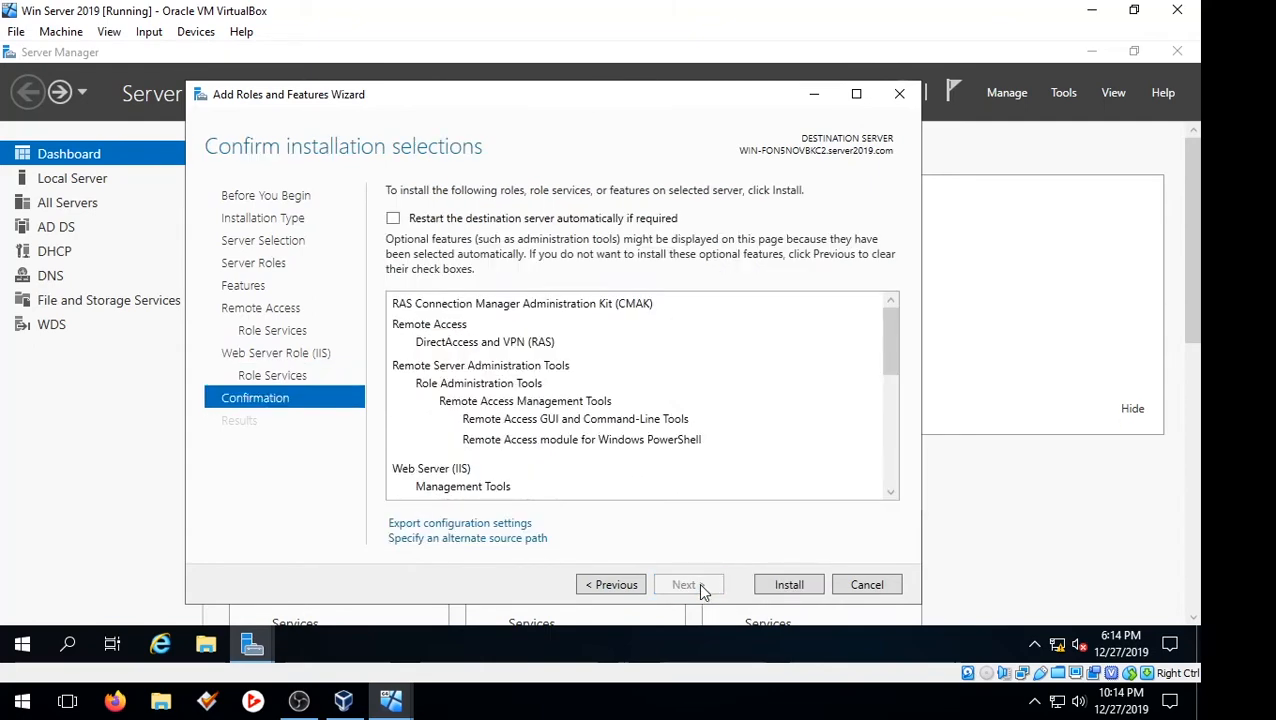
{"action": "left_click", "coordinate": [768, 590]}
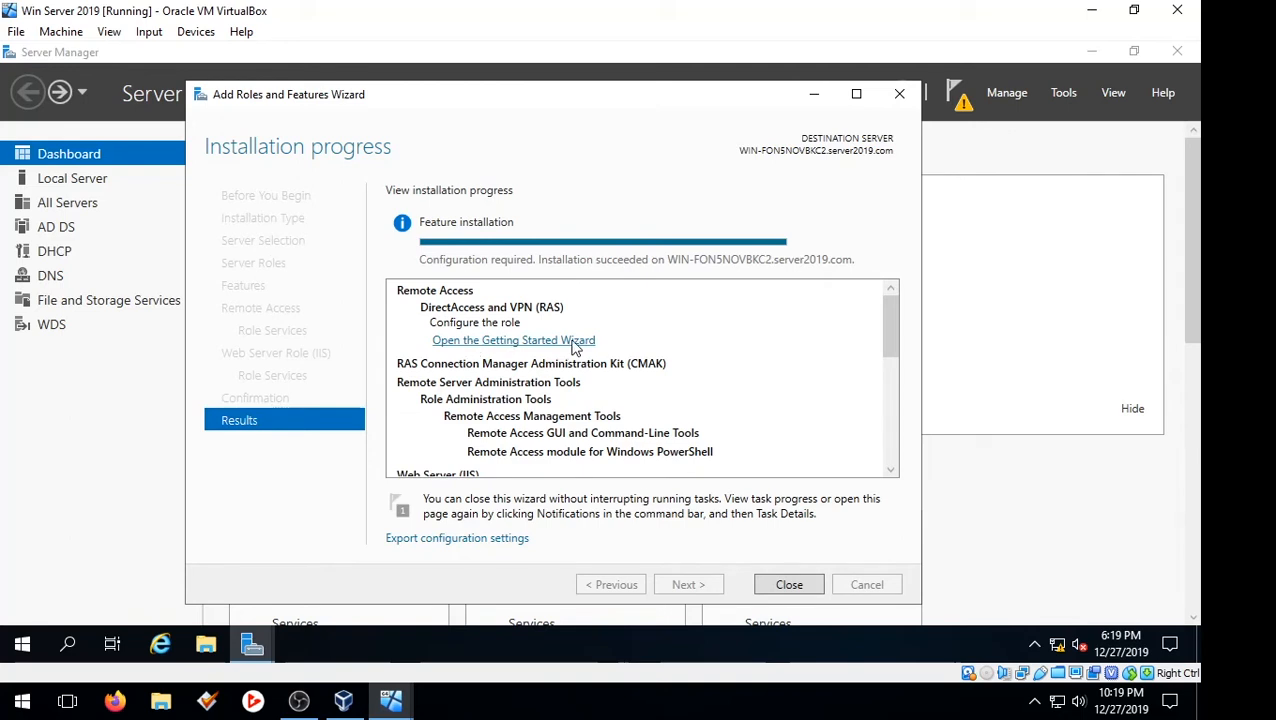
Choose to deploy VPN only from the Getting Started Wizard and start configuring and enabling Routing and Remote Access on the local server
{"action": "left_click", "coordinate": [496, 340]}
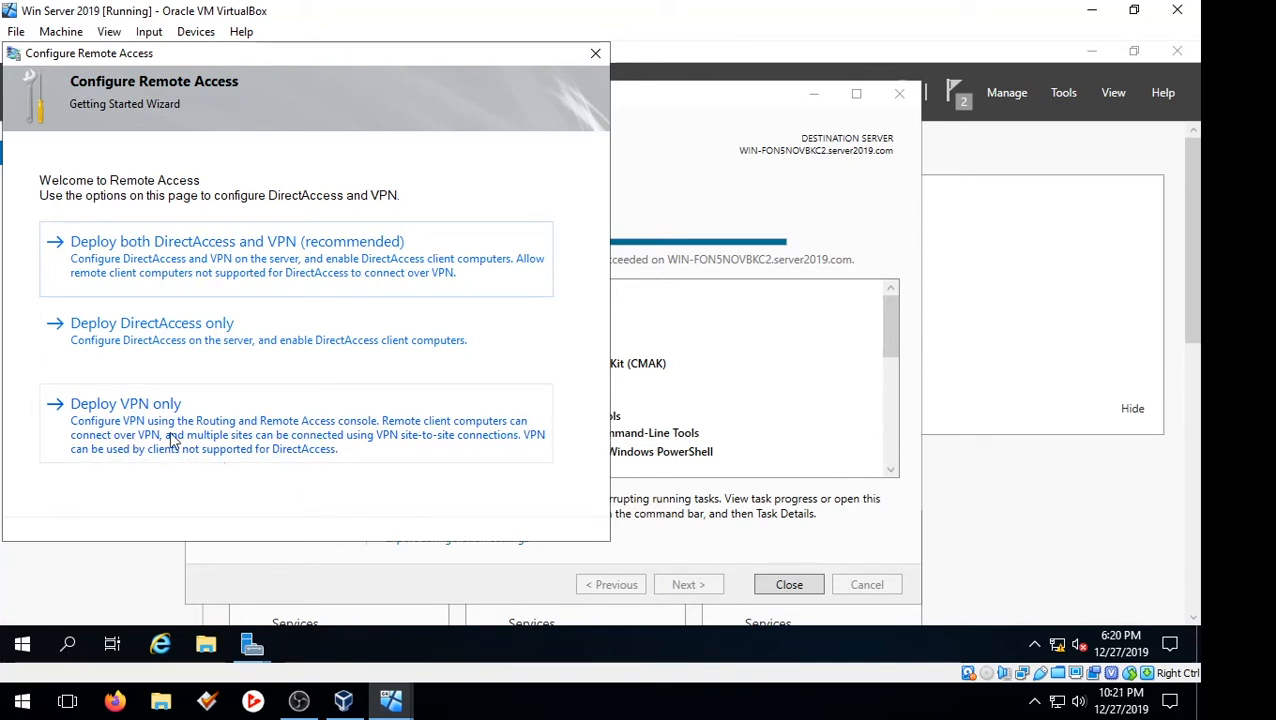
{"action": "left_click", "coordinate": [106, 410]}
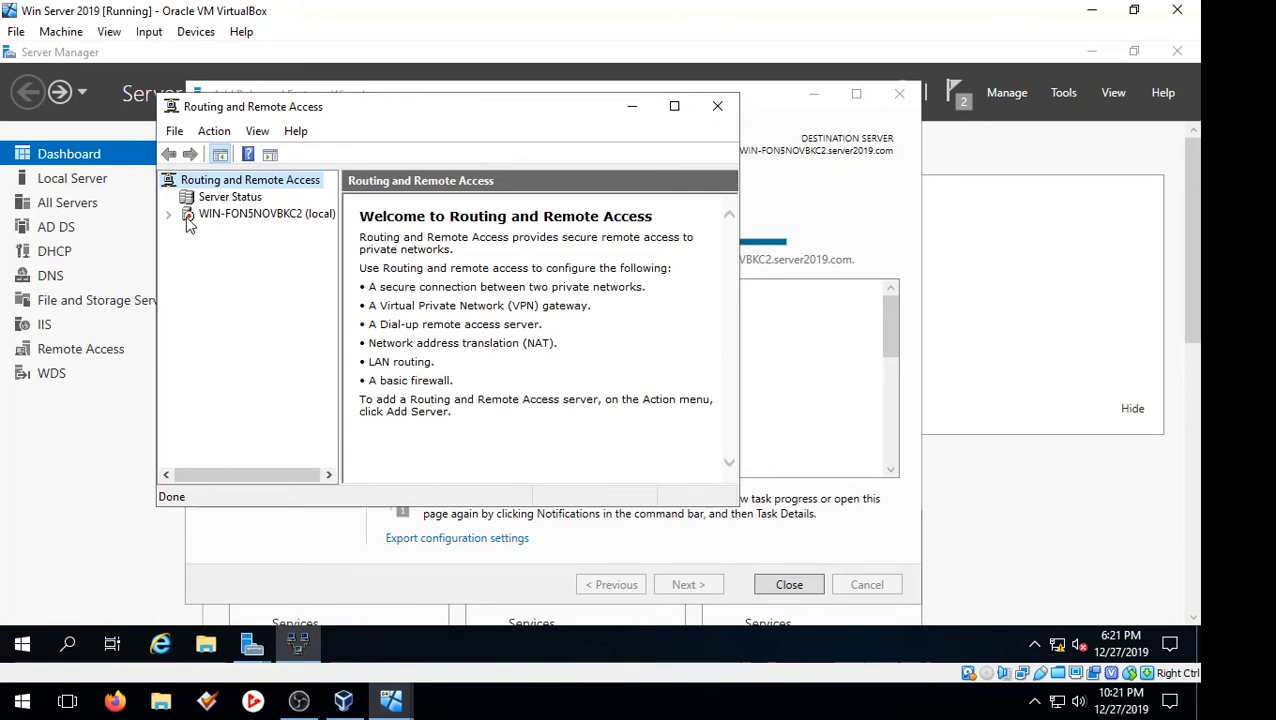
{"action": "left_click", "coordinate": [278, 213]}
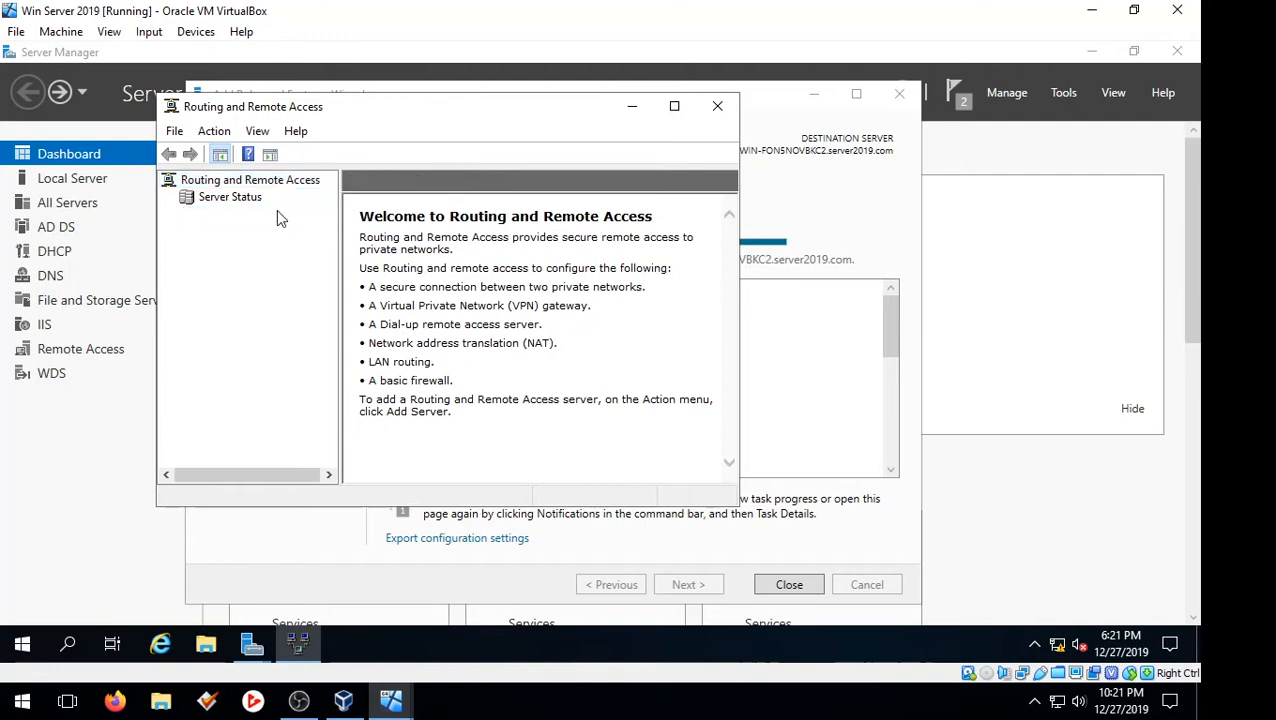
{"action": "right_click", "coordinate": [276, 215]}
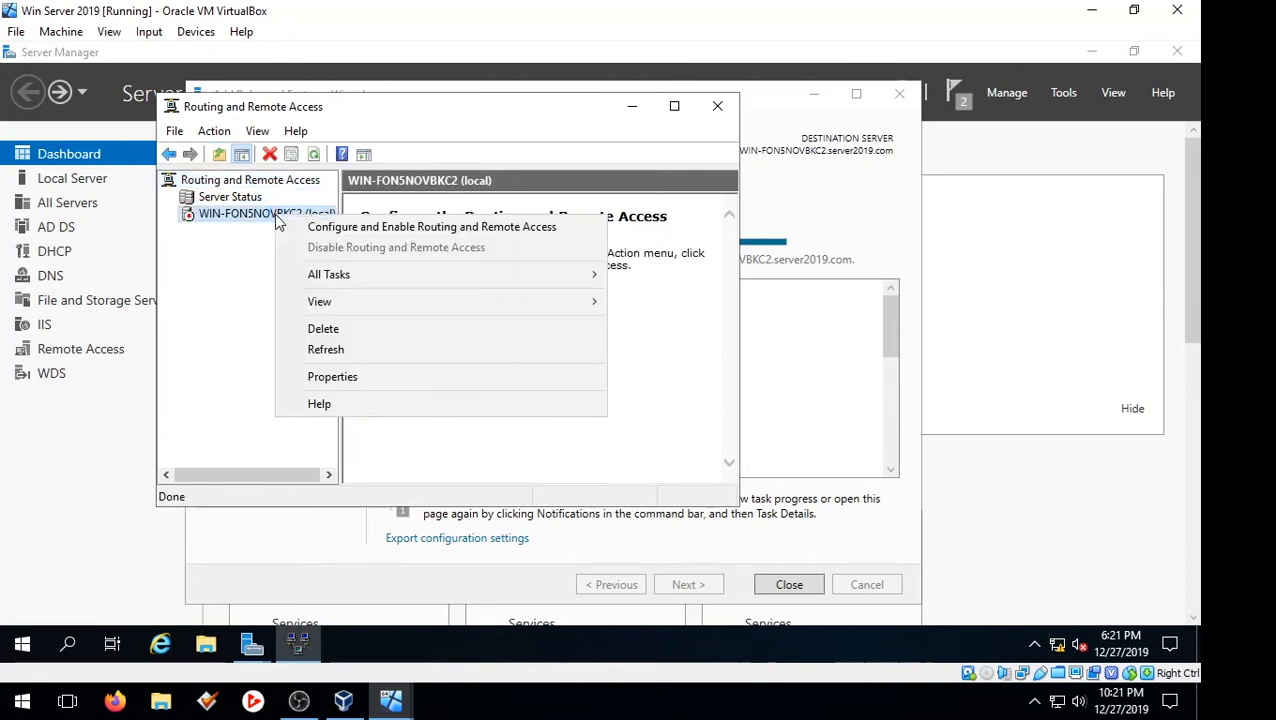
{"action": "left_click", "coordinate": [415, 231]}
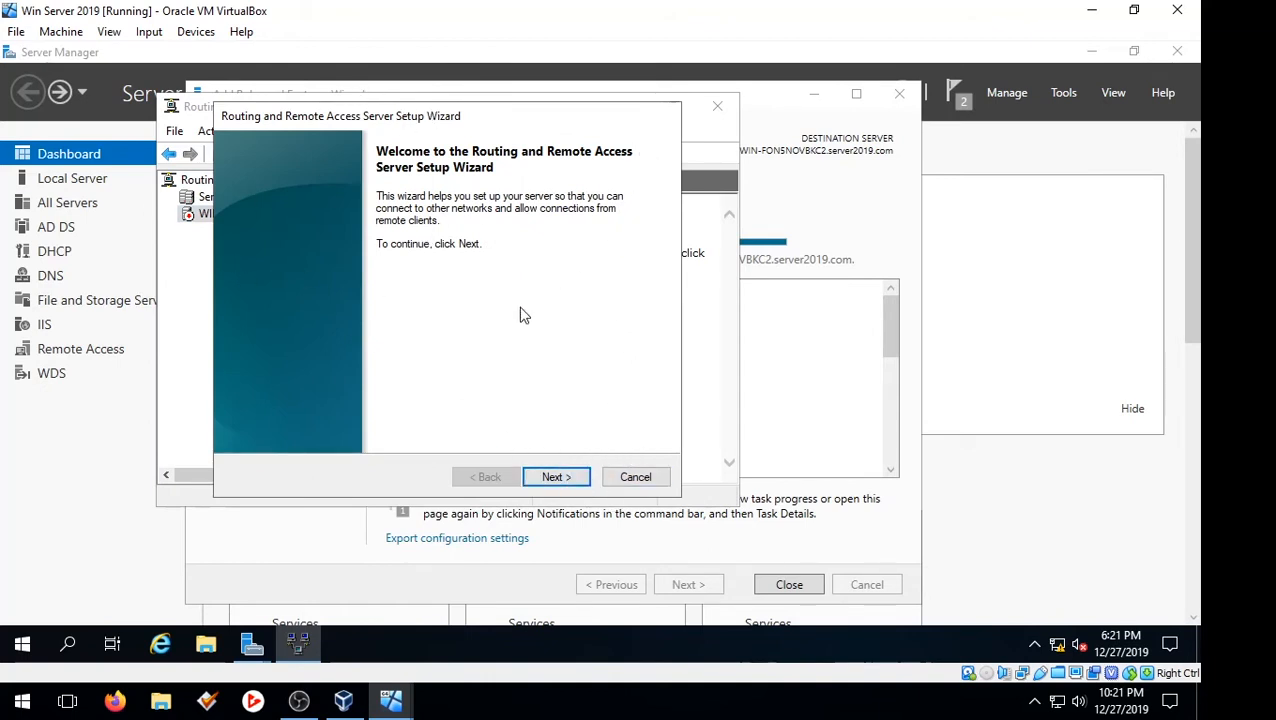
Set up Routing and Remote Access with a custom configuration that enables only VPN access, and start the service
{"action": "left_click", "coordinate": [551, 478]}
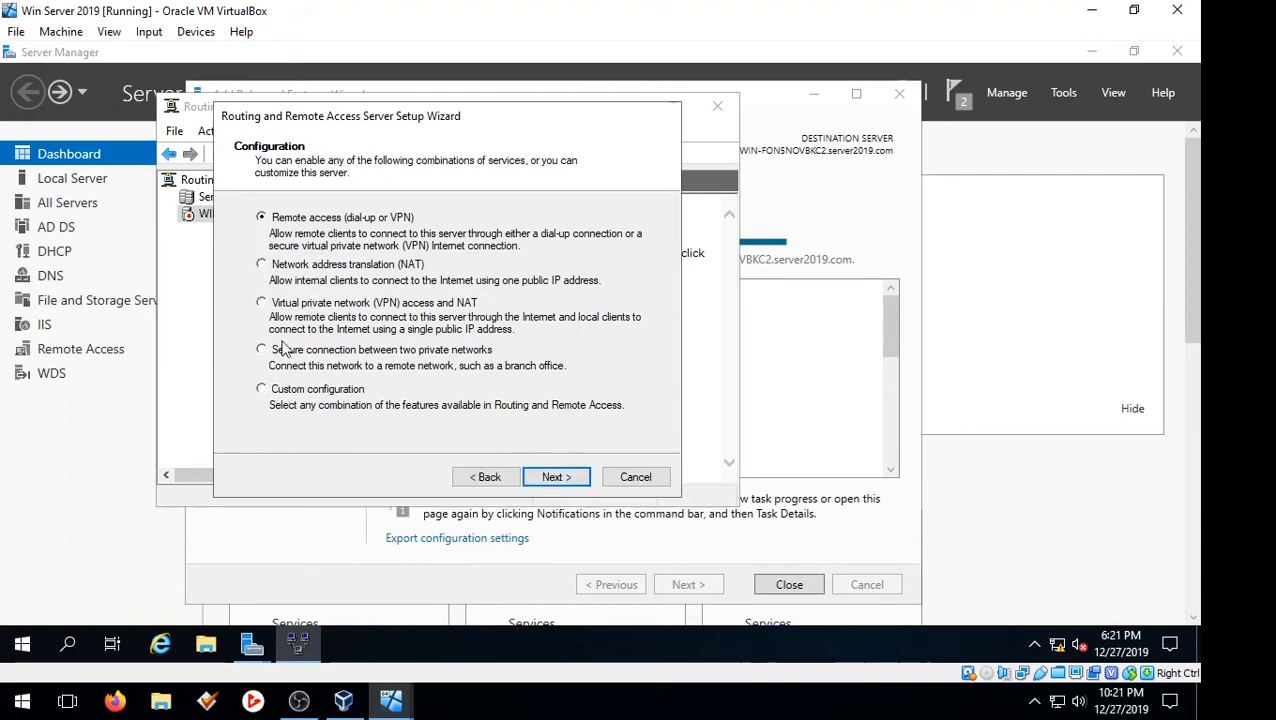
{"action": "left_click", "coordinate": [261, 390]}
{"action": "left_click", "coordinate": [582, 480]}
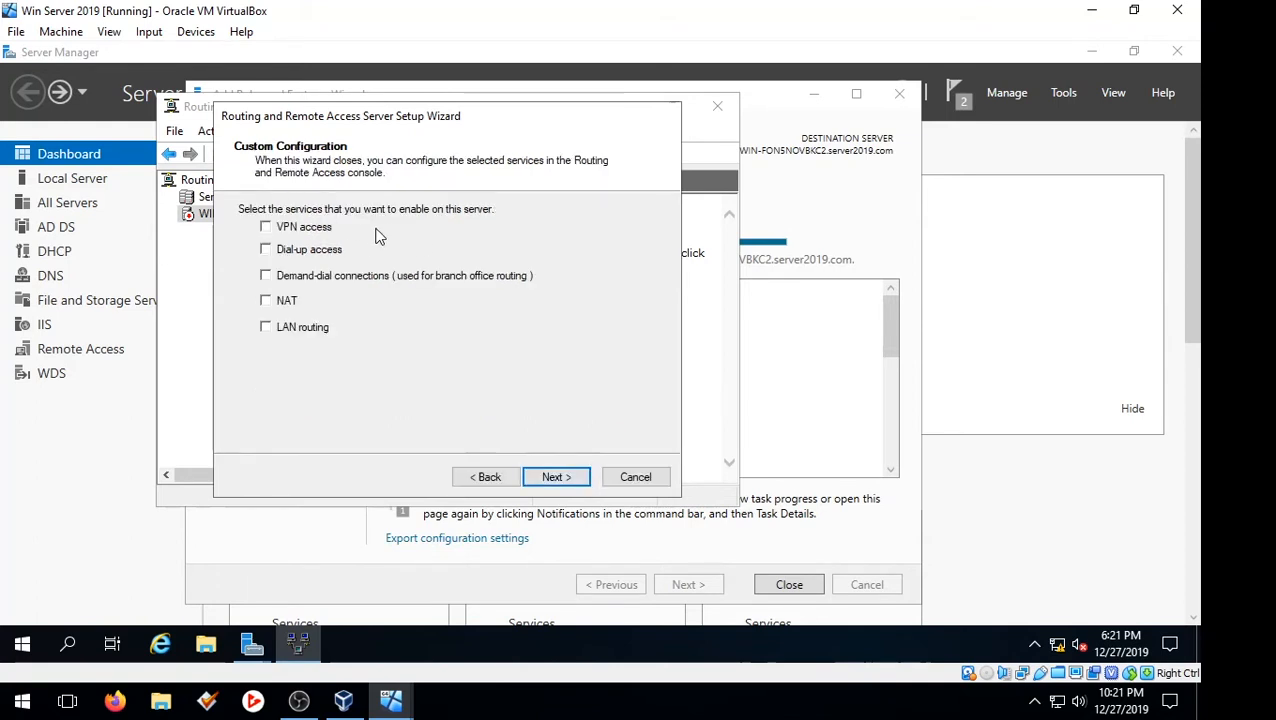
{"action": "left_click", "coordinate": [280, 232]}
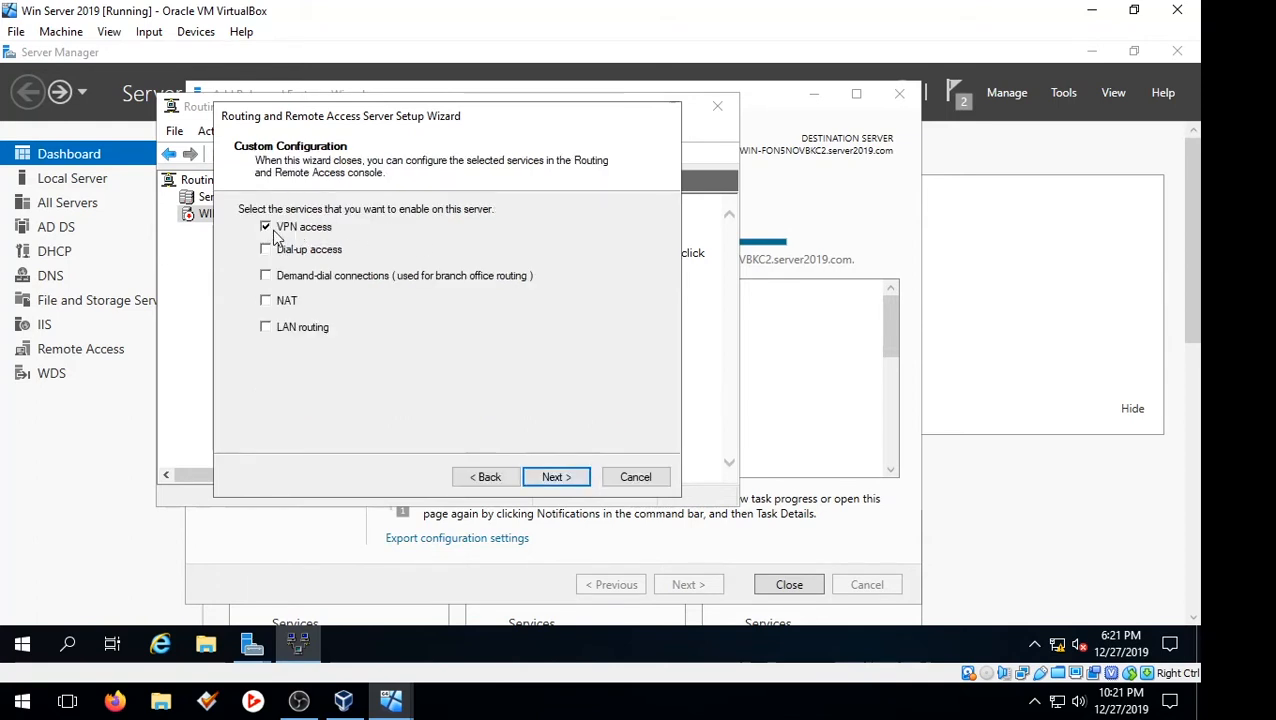
{"action": "left_click", "coordinate": [580, 479]}
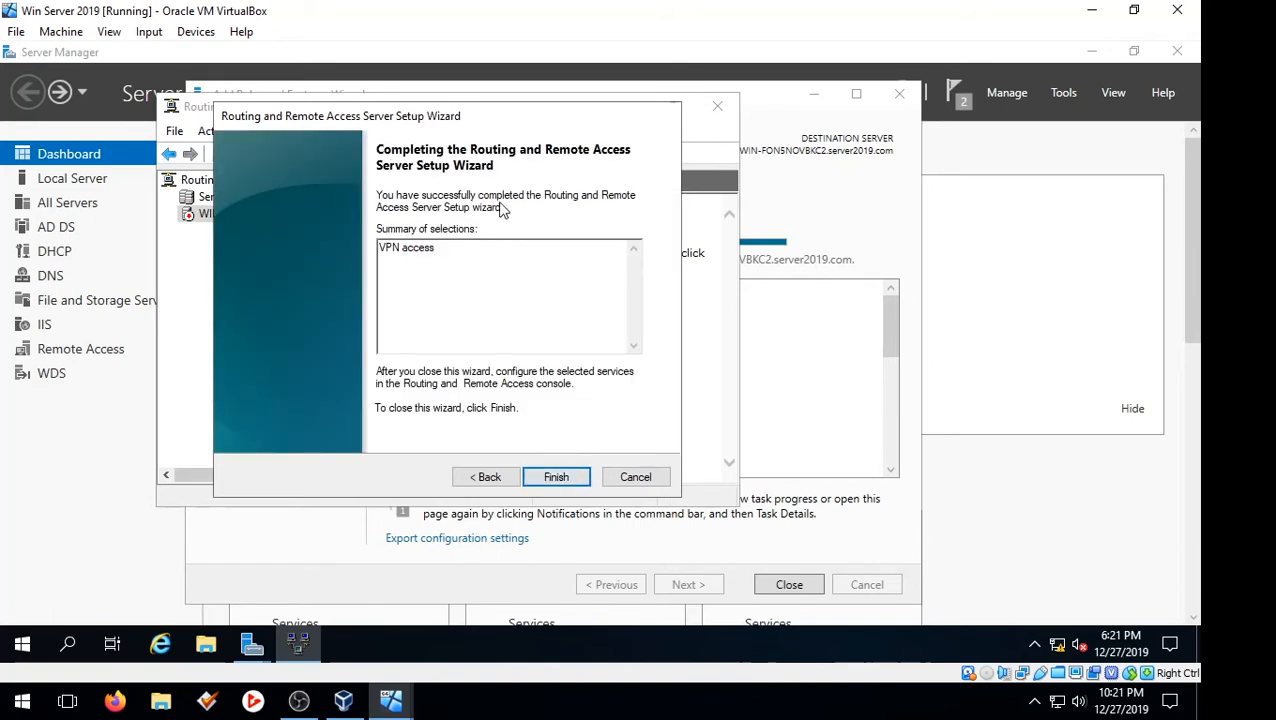
{"action": "left_click", "coordinate": [576, 477]}
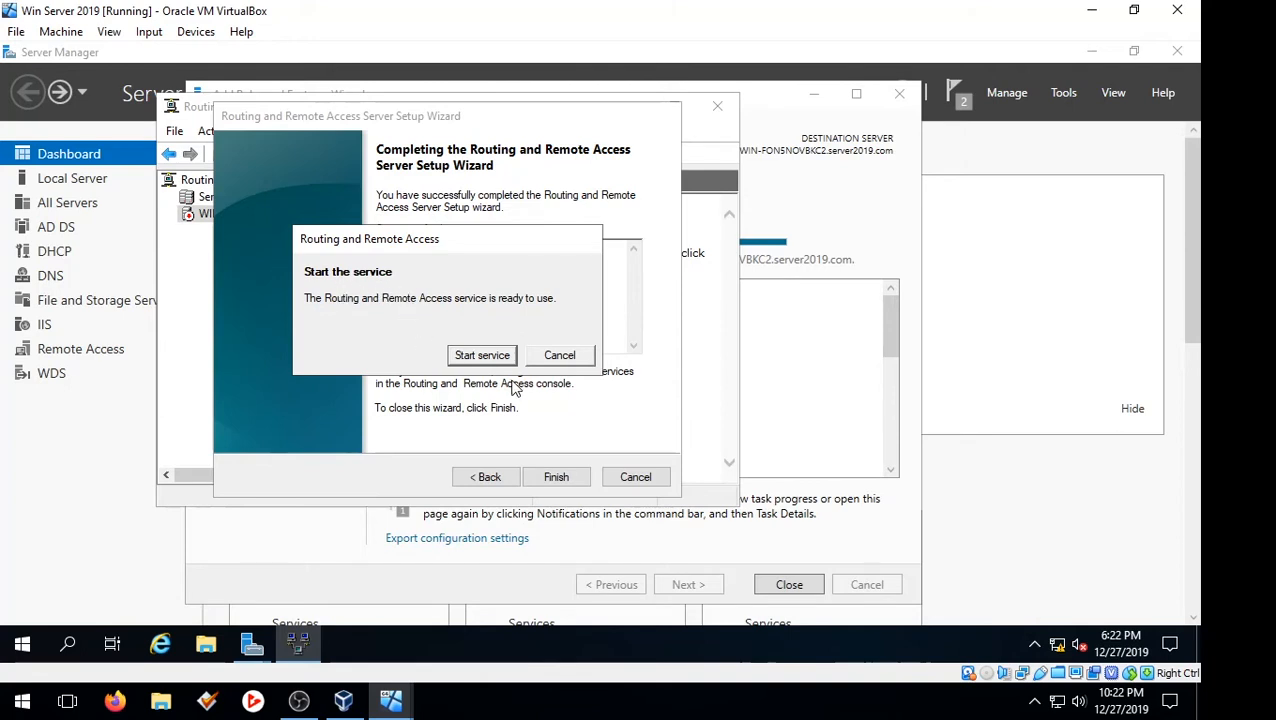
{"action": "left_click", "coordinate": [484, 357]}
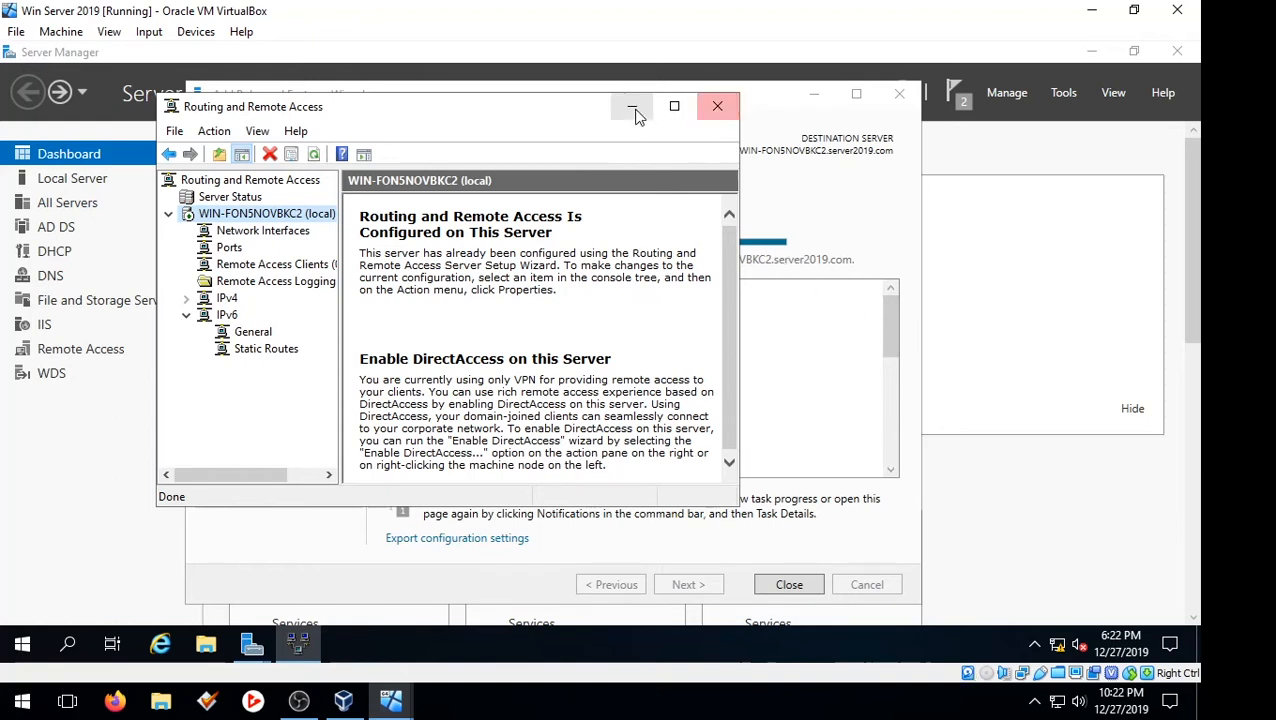
Close the Routing and Remote Access console and the finished role installation, and cancel the remaining Getting Started Wizard
{"action": "left_click", "coordinate": [717, 107]}
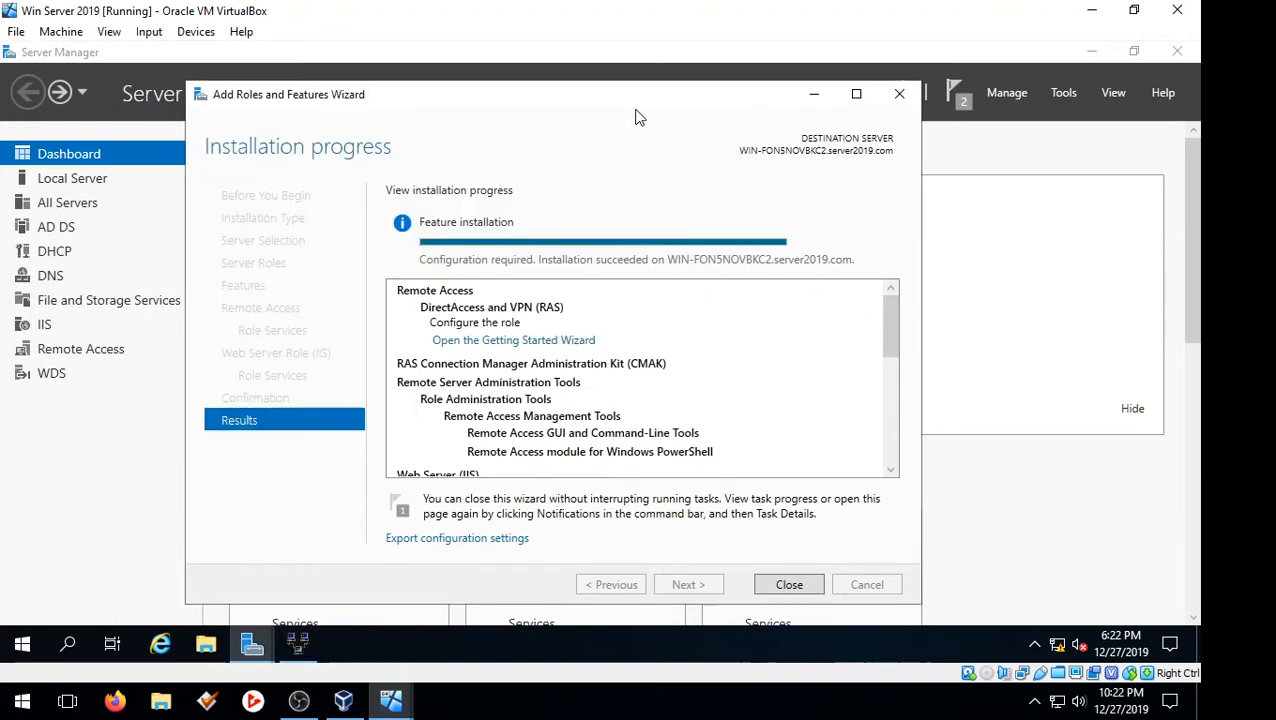
{"action": "left_click", "coordinate": [800, 585]}
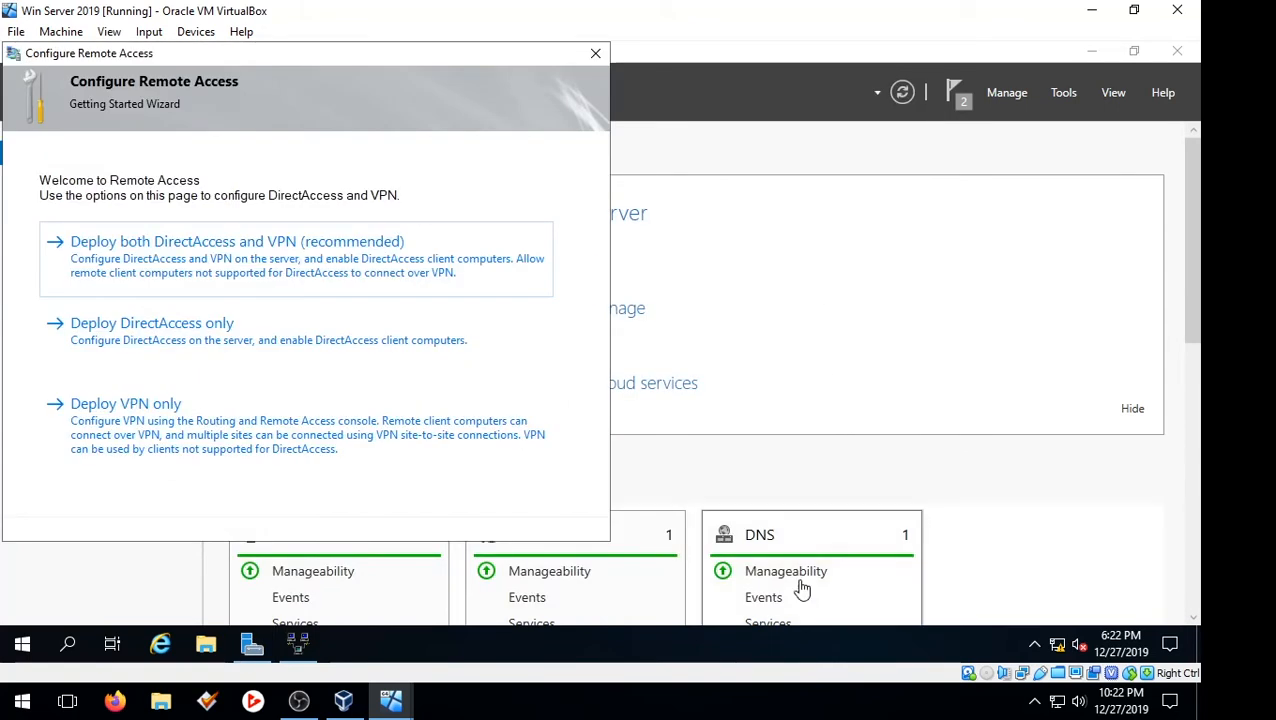
{"action": "left_click", "coordinate": [596, 54]}
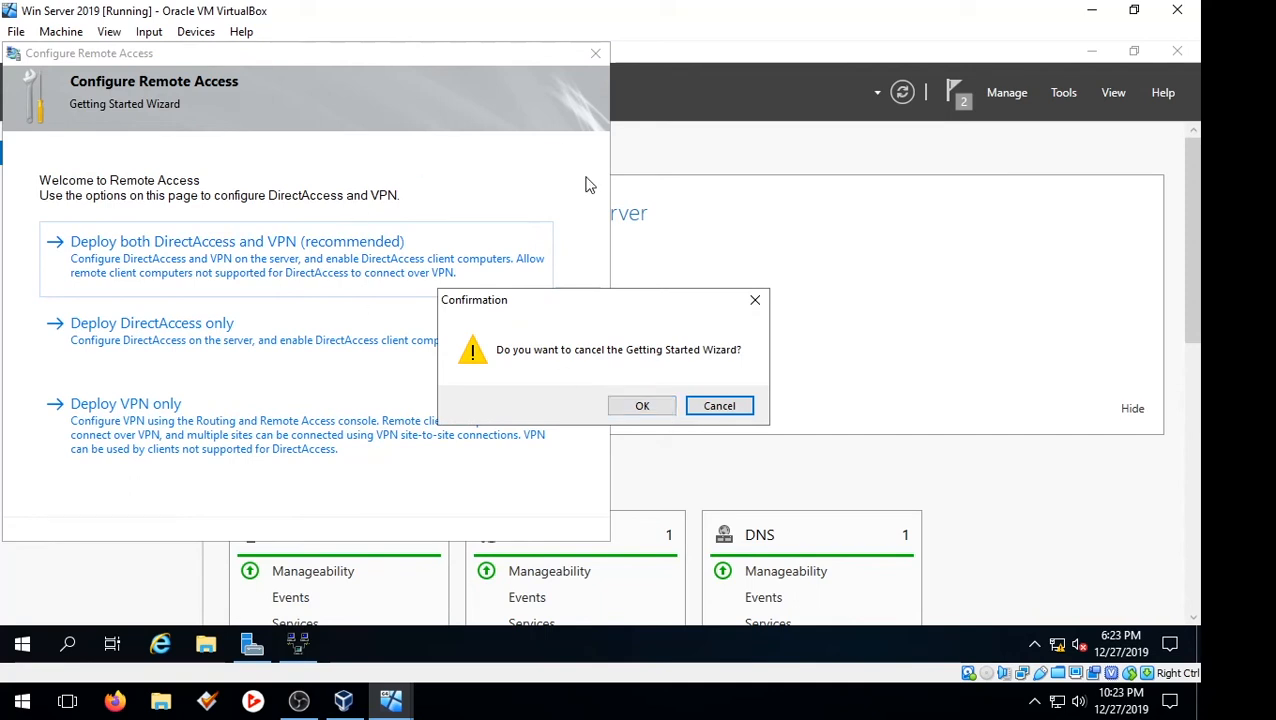
{"action": "left_click", "coordinate": [639, 406]}
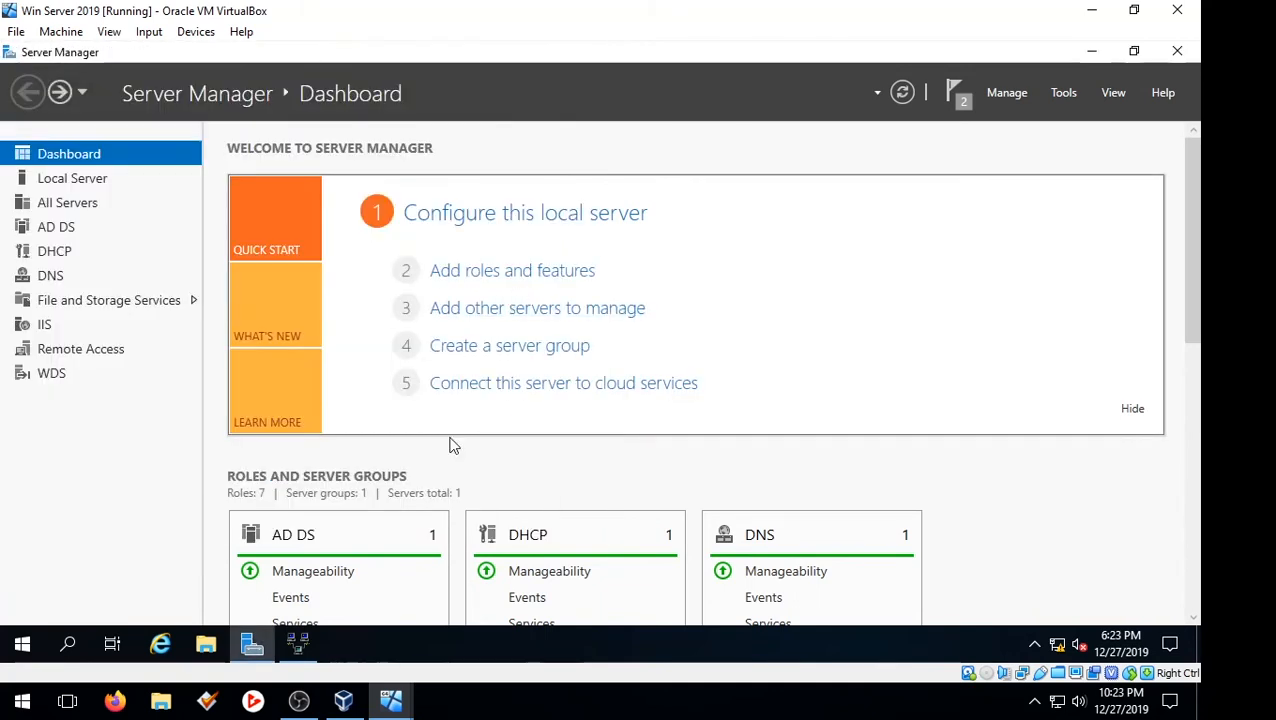
Open Active Directory Users and Computers and bring up the properties of the domain user who needs VPN access
{"action": "left_click", "coordinate": [1059, 98]}
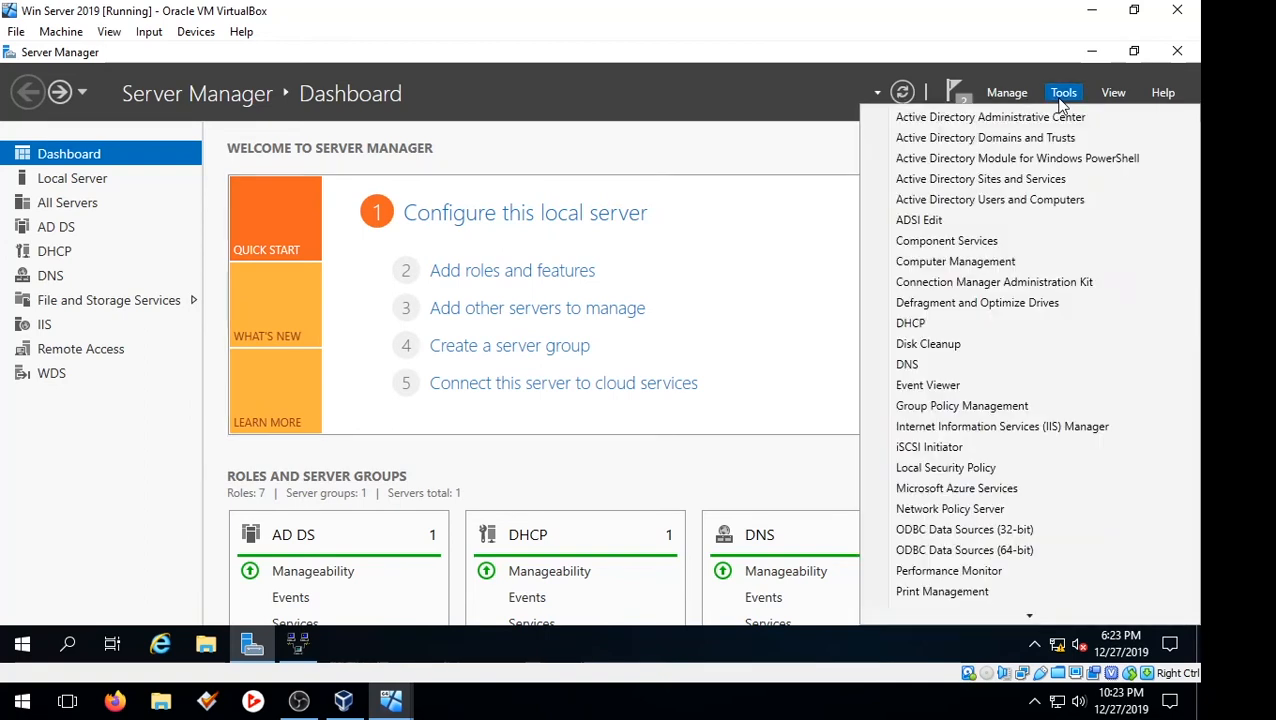
{"action": "left_click", "coordinate": [1048, 199]}
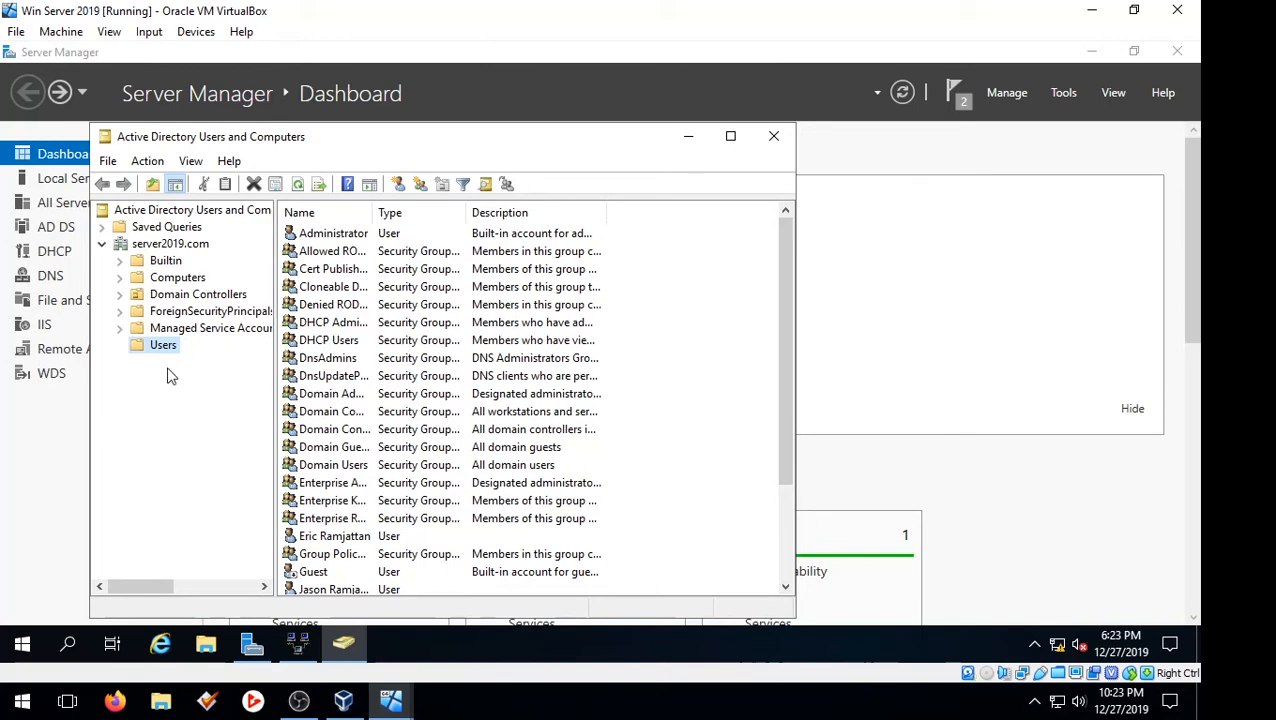
{"action": "left_click_drag", "start_coordinate": [784, 319], "coordinate": [780, 353]}
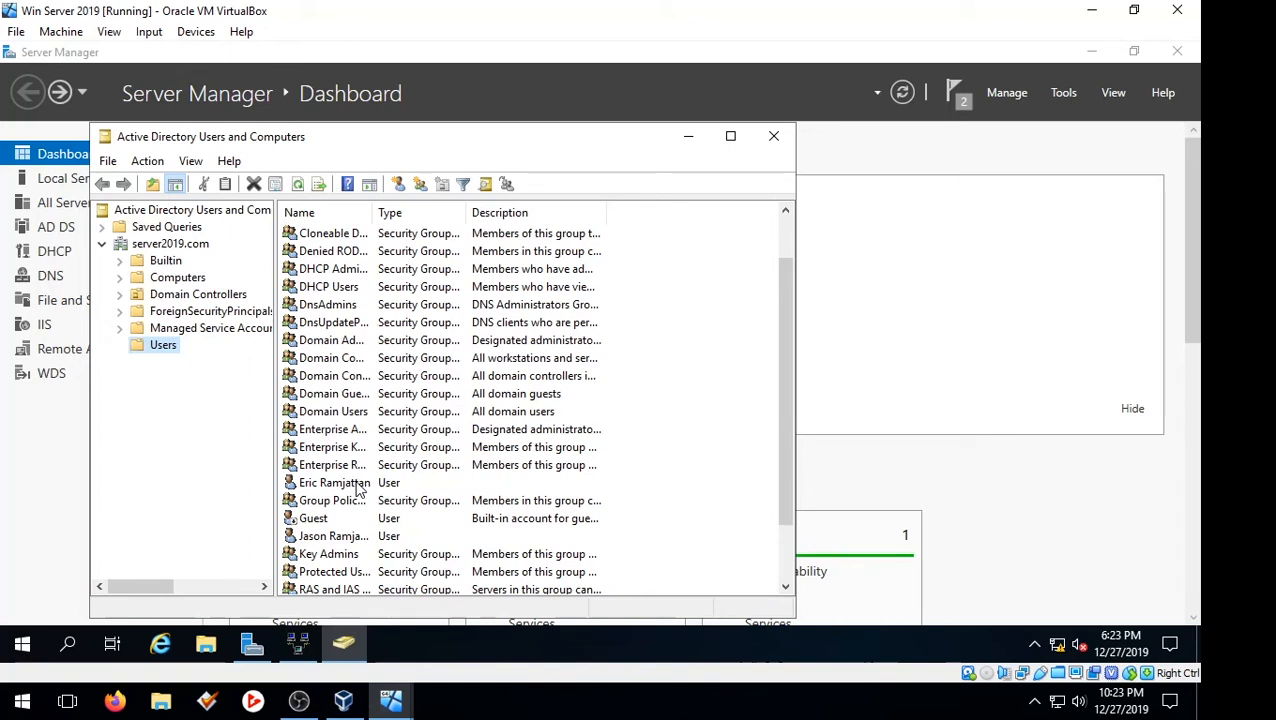
{"action": "left_click", "coordinate": [345, 536]}
{"action": "right_click", "coordinate": [345, 537]}
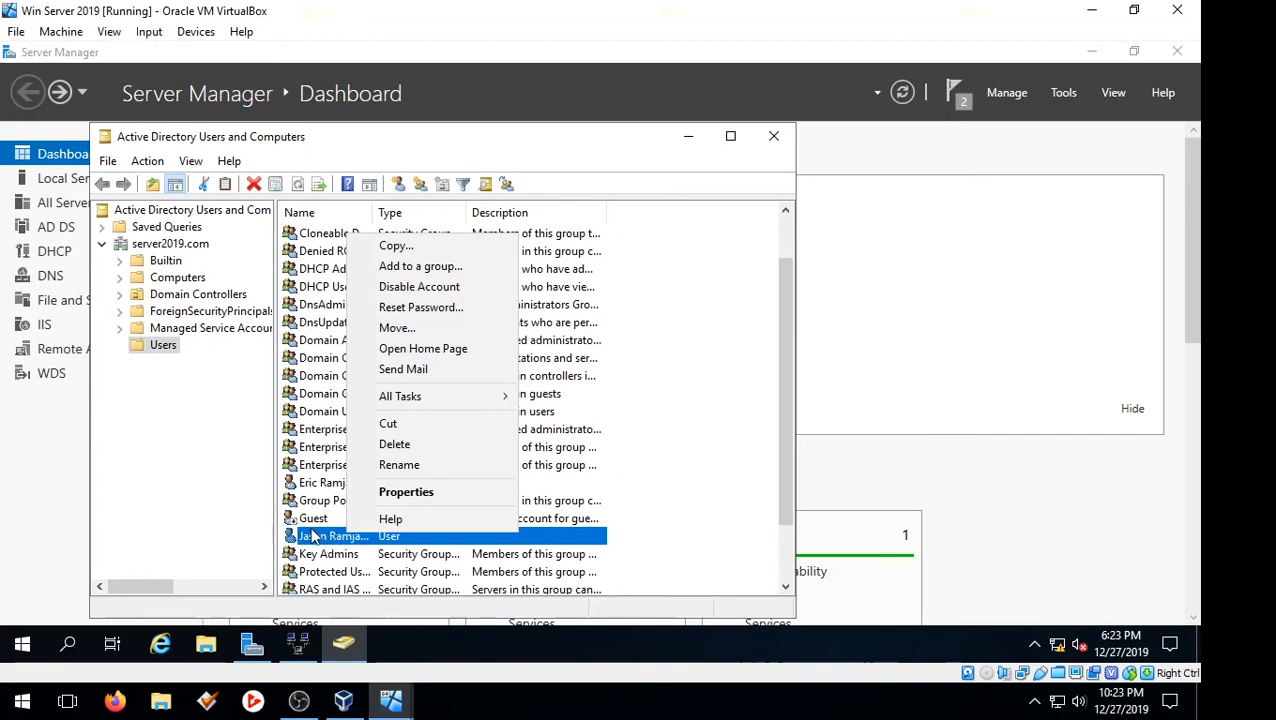
{"action": "left_click", "coordinate": [366, 492]}
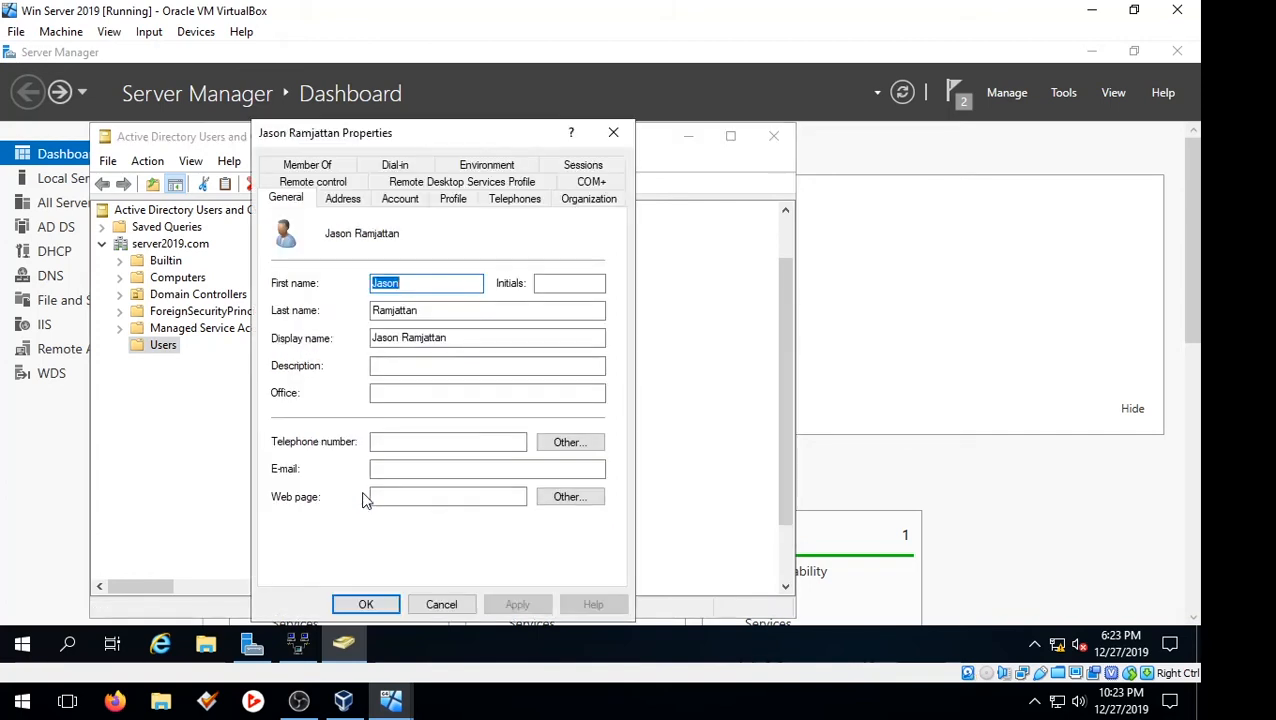
Set the user's dial-in Network Access Permission to Allow access and save the account properties
{"action": "left_click", "coordinate": [413, 168]}
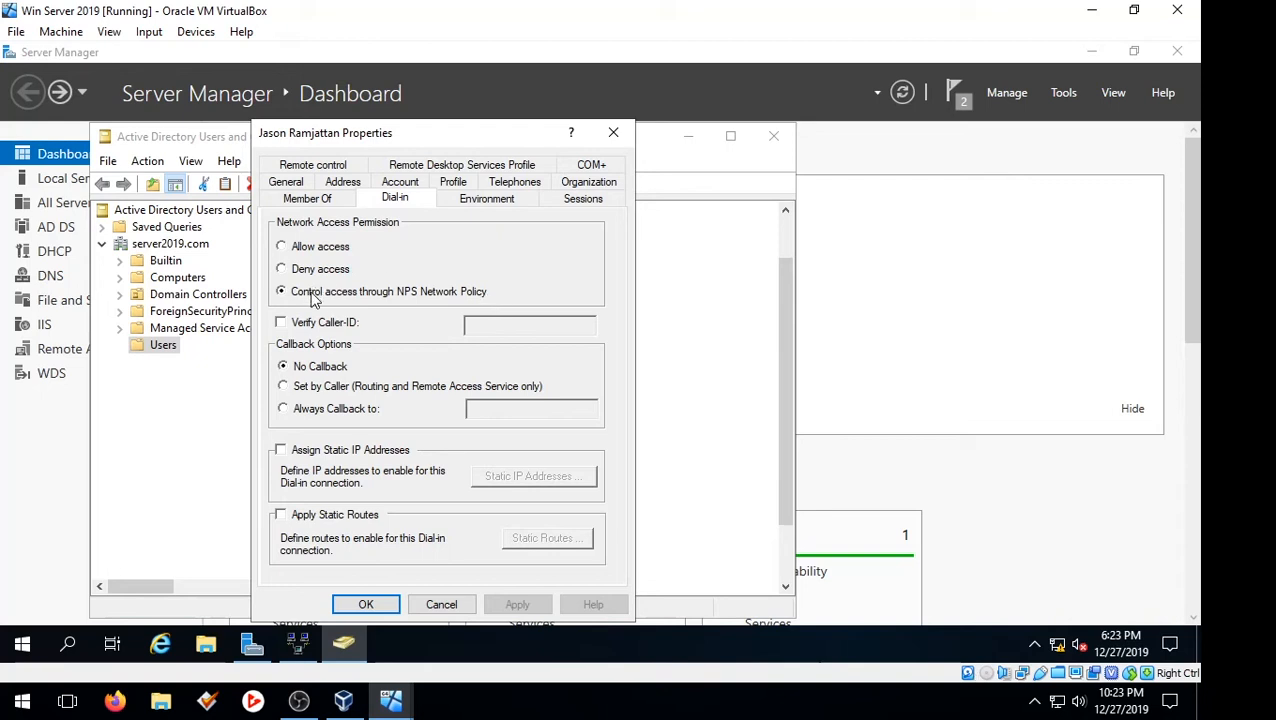
{"action": "left_click", "coordinate": [282, 246]}
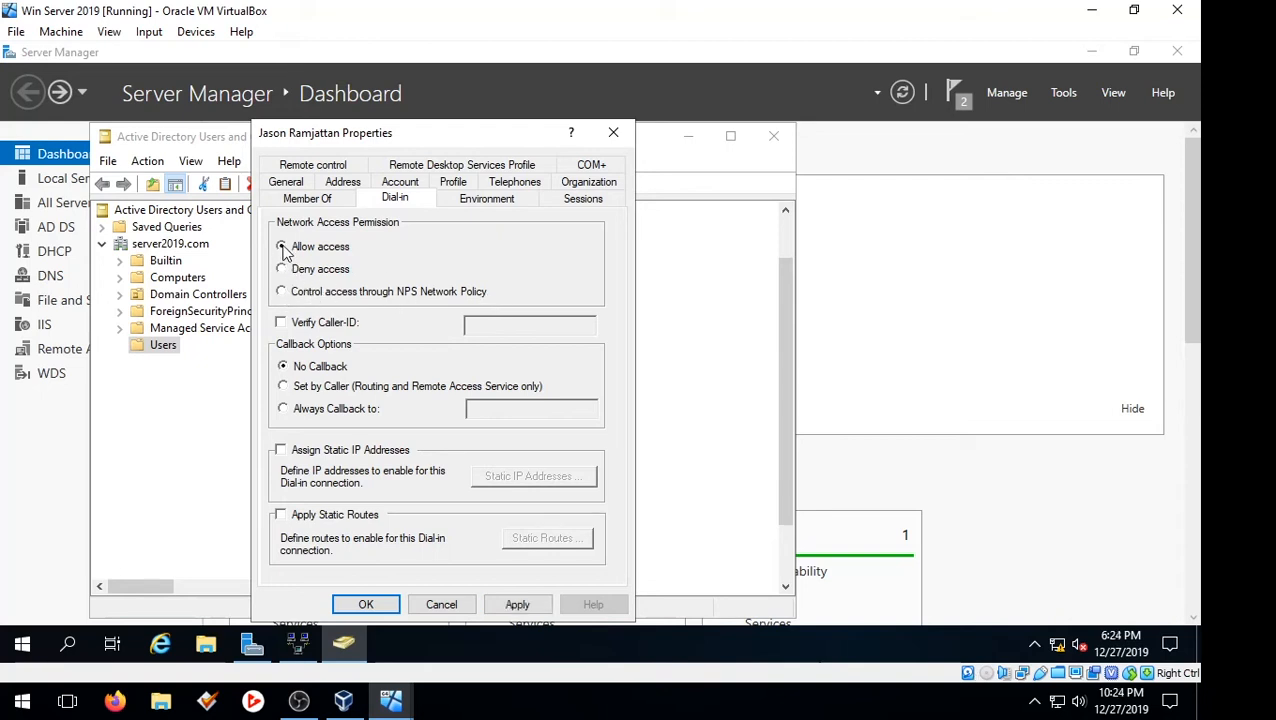
{"action": "left_click", "coordinate": [517, 606]}
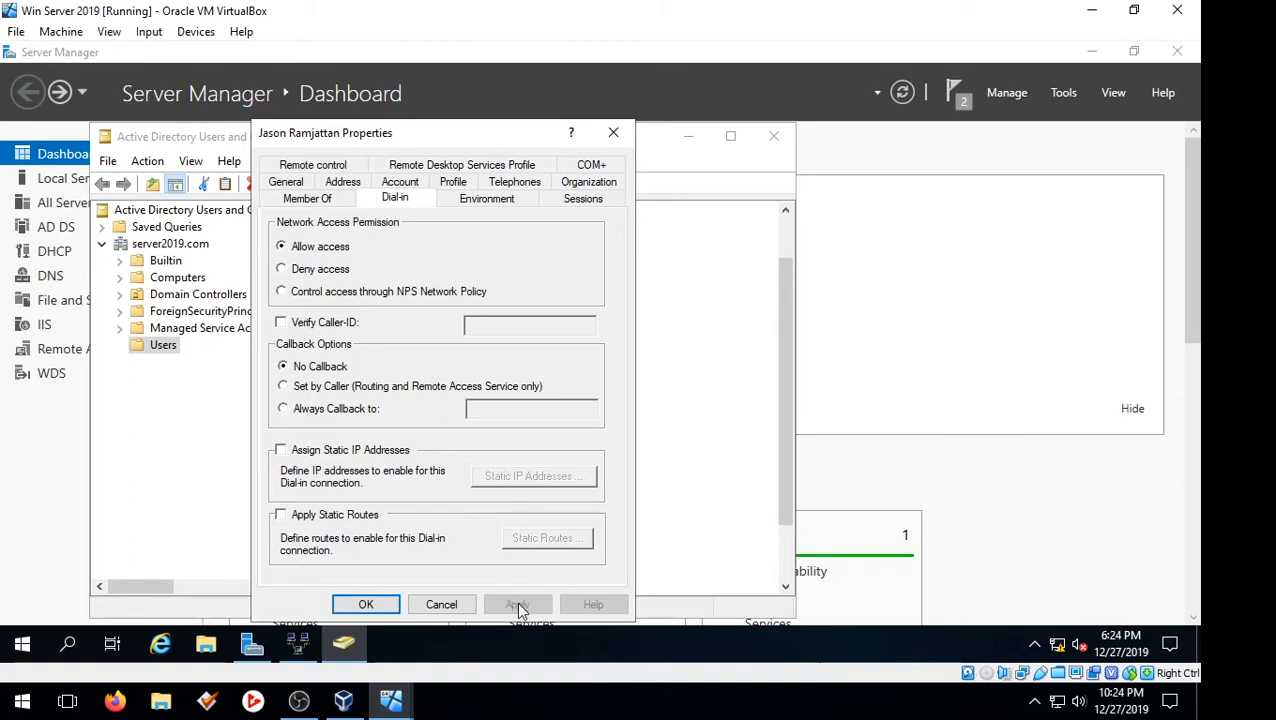
{"action": "left_click", "coordinate": [364, 605]}
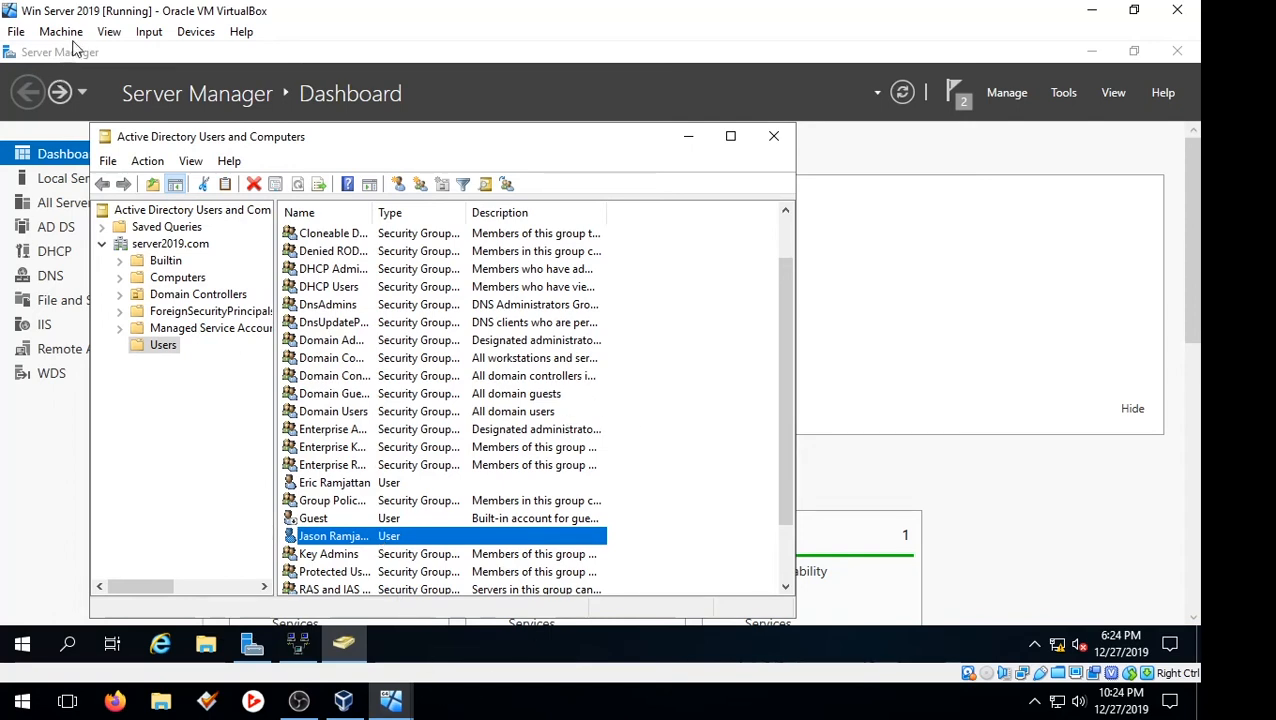
Switch to the Windows 7 (client 1) virtual machine, resume it from its paused state and send it the Ctrl-Alt-Del sequence
{"action": "mouse_move", "coordinate": [390, 700]}
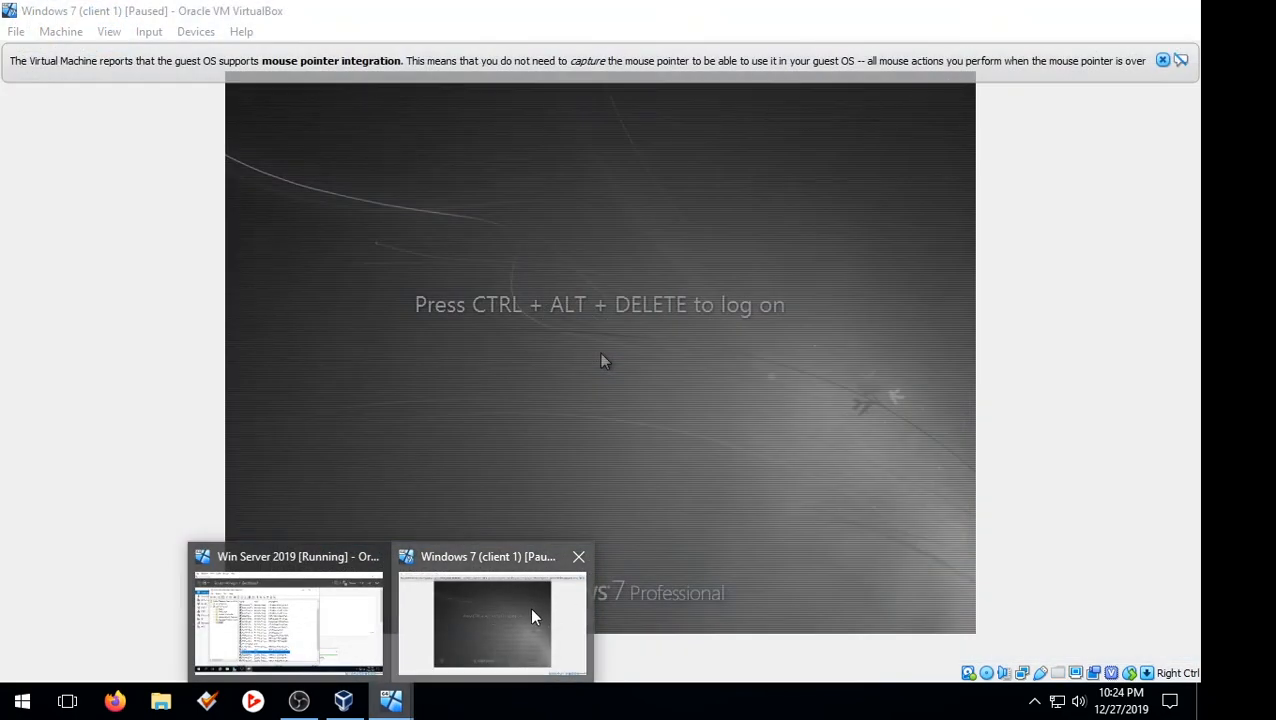
{"action": "left_click", "coordinate": [532, 617]}
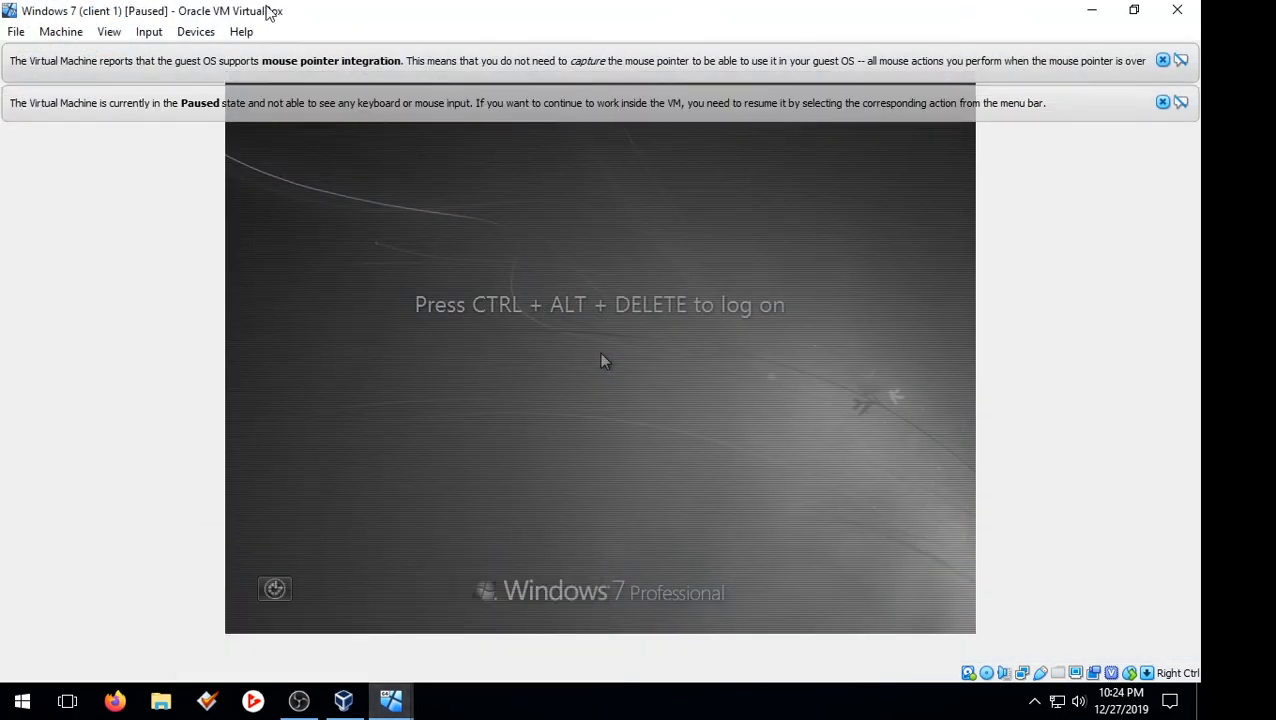
{"action": "left_click", "coordinate": [148, 31]}
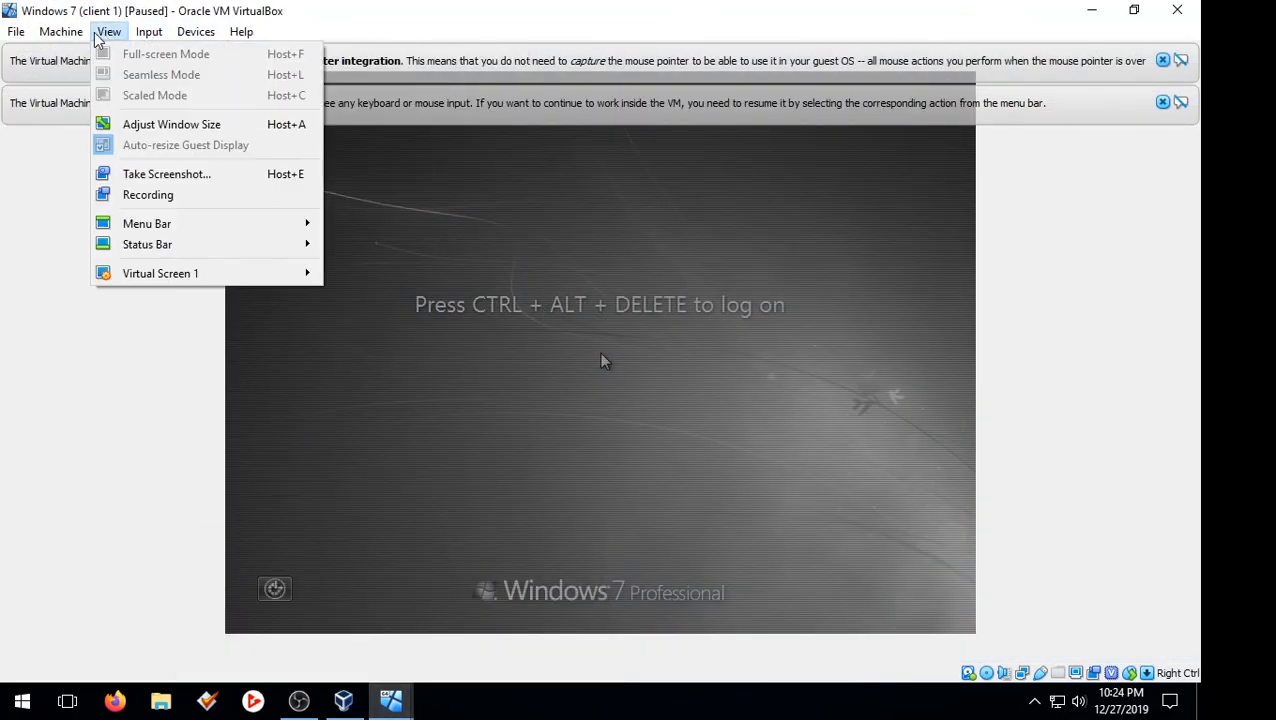
{"action": "left_click", "coordinate": [95, 151]}
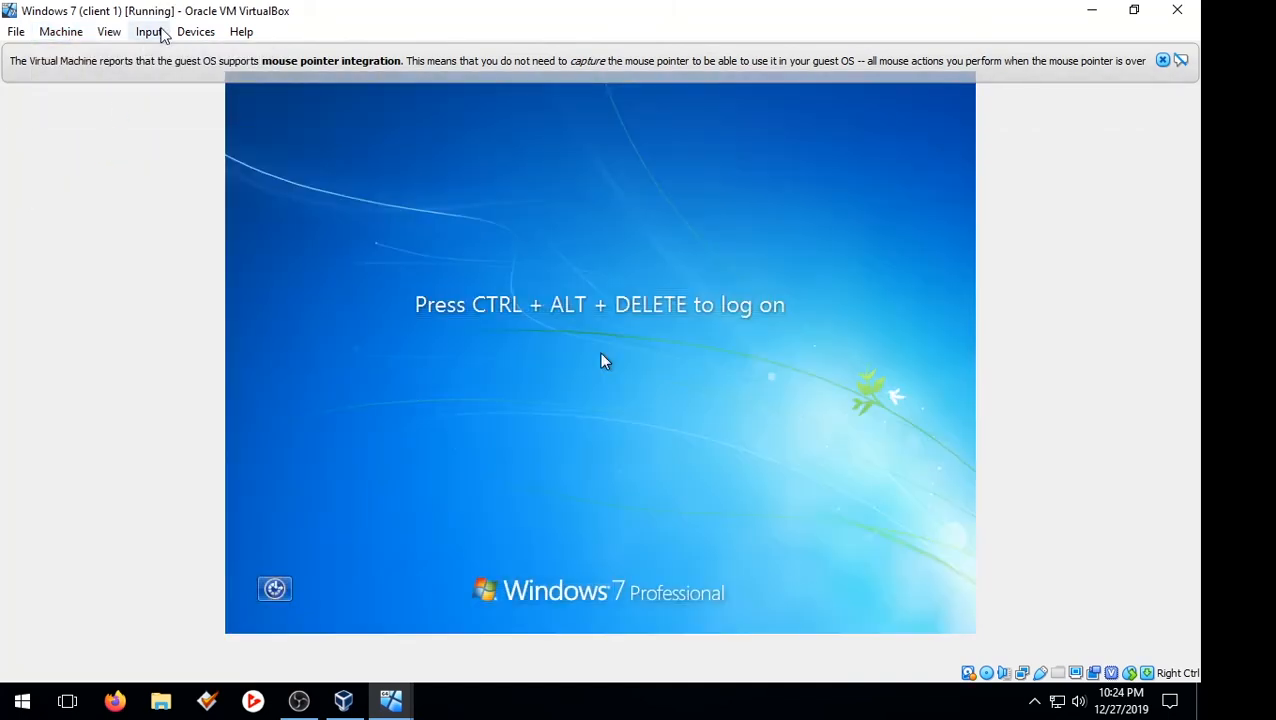
{"action": "left_click", "coordinate": [192, 31]}
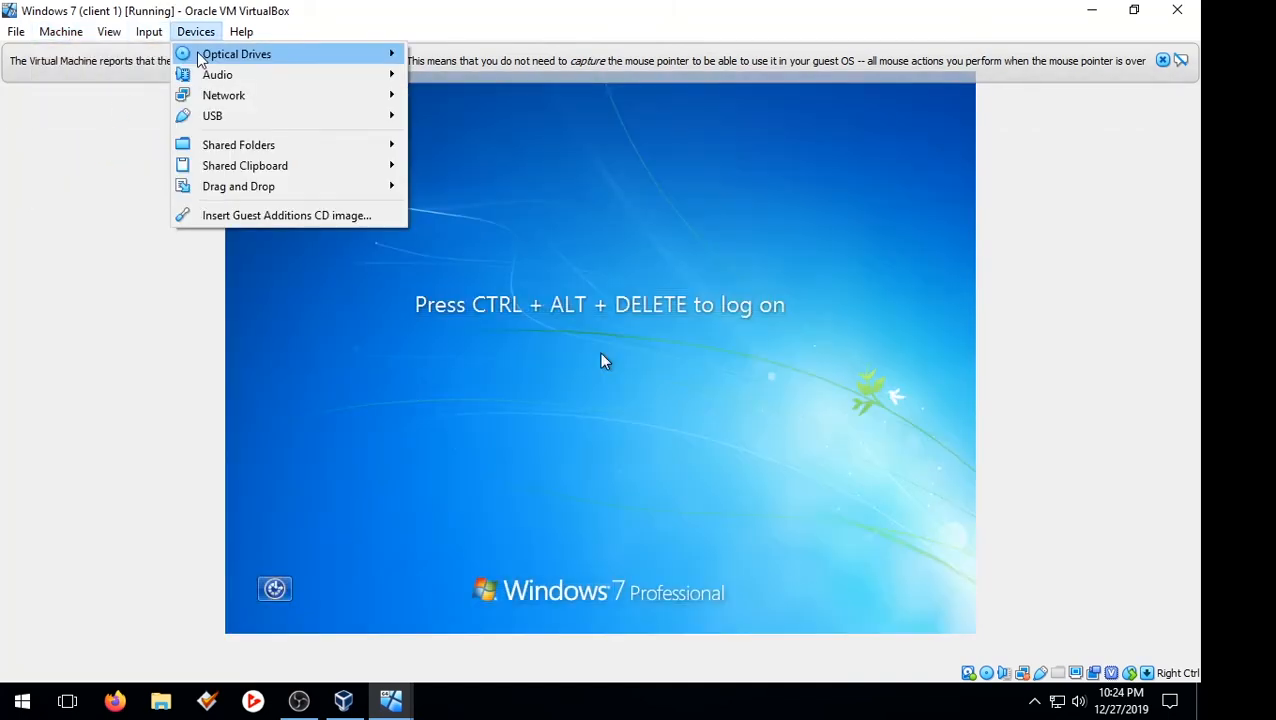
{"action": "left_click", "coordinate": [148, 31]}
{"action": "mouse_move", "coordinate": [205, 63]}
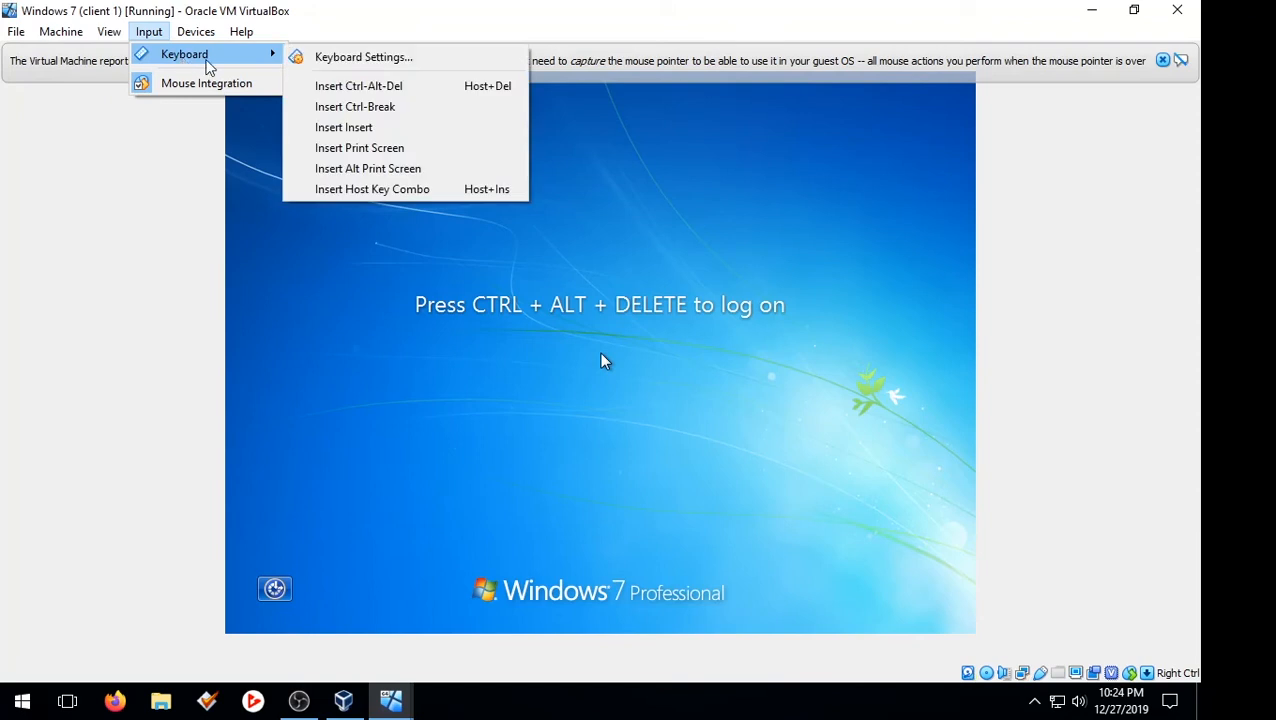
{"action": "left_click", "coordinate": [380, 86]}
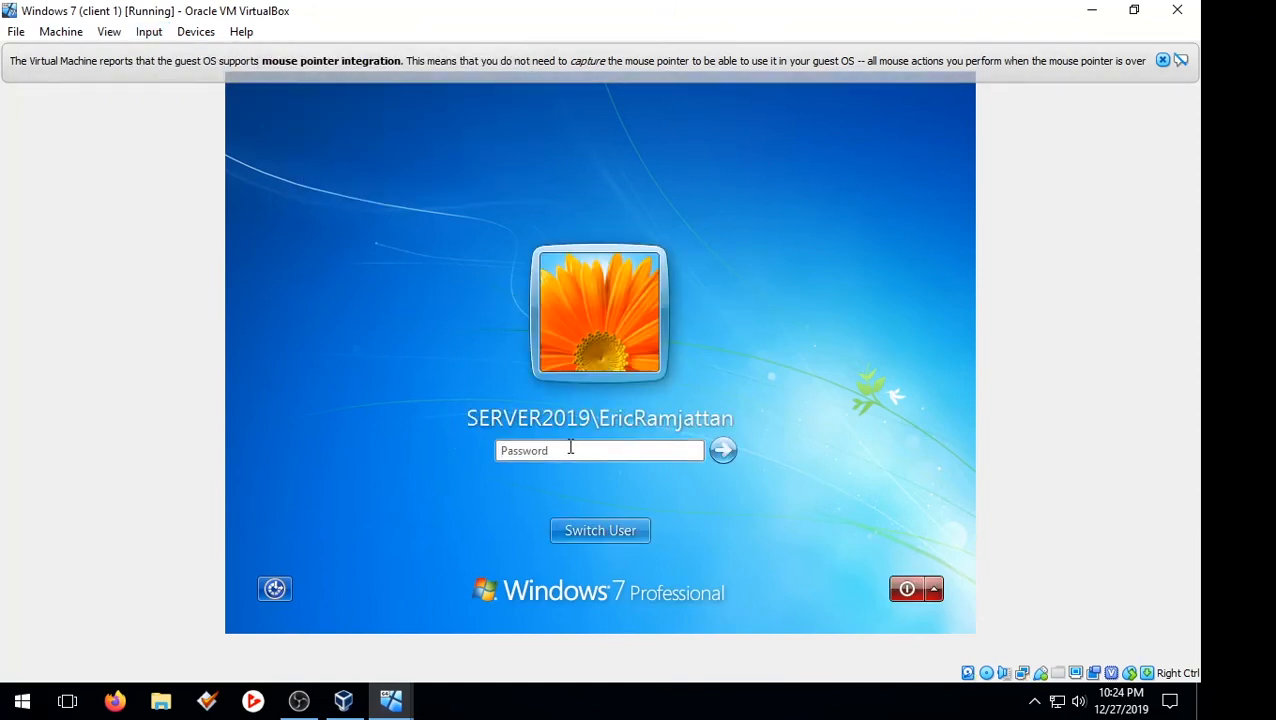
Log on to the client as a different user, entering the SERVER2019 domain account name of the VPN user and the account password
{"action": "left_click", "coordinate": [598, 530]}
{"action": "left_click", "coordinate": [671, 399]}
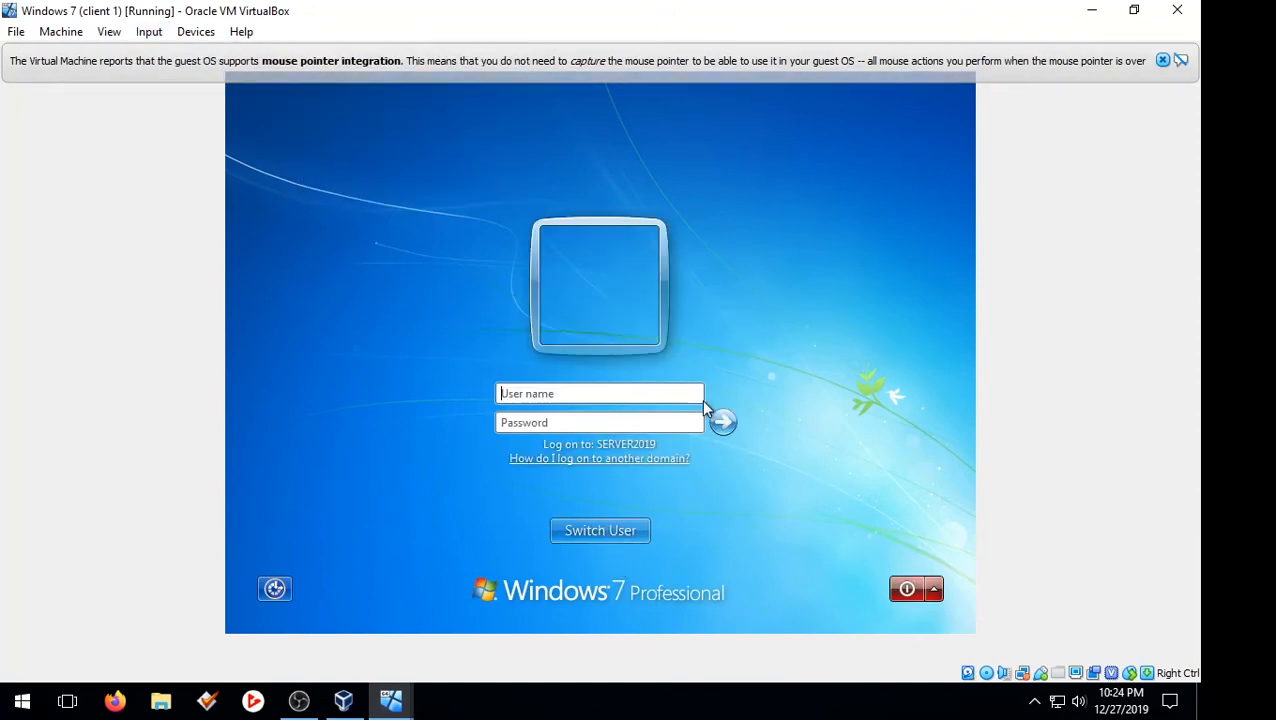
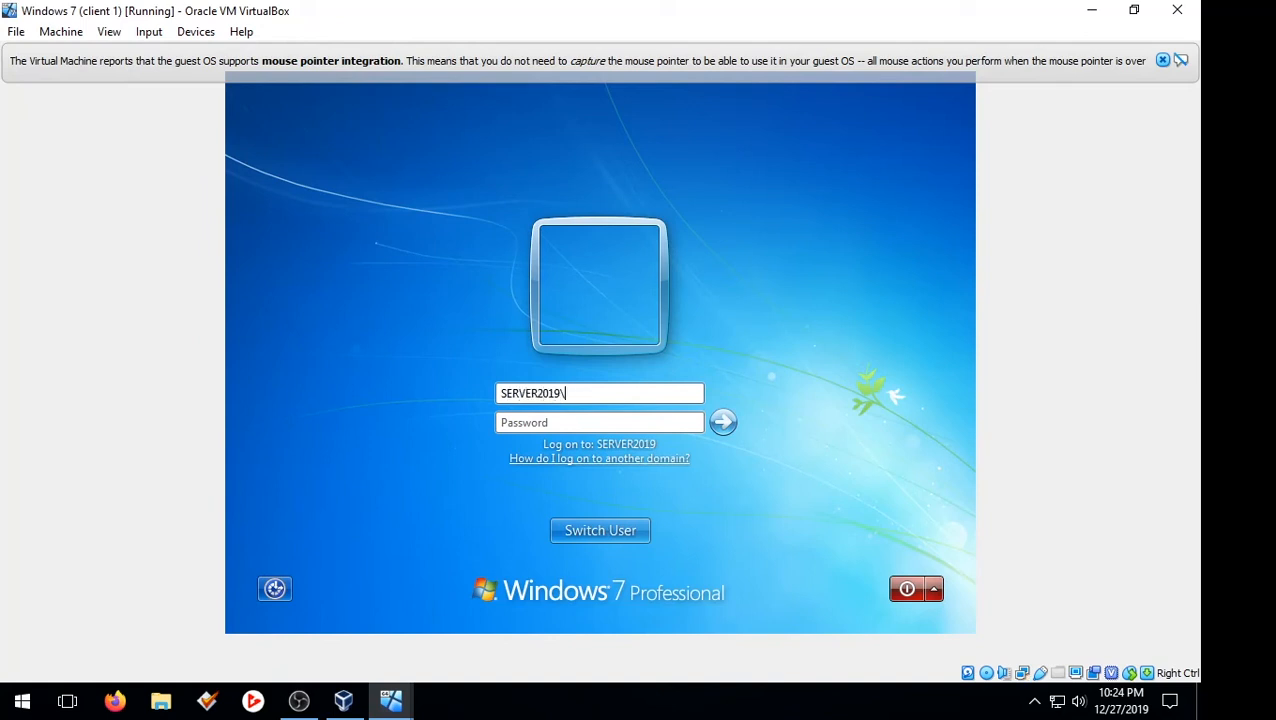
{"action": "key", "text": "Tab"}
{"action": "type", "text": "******"}
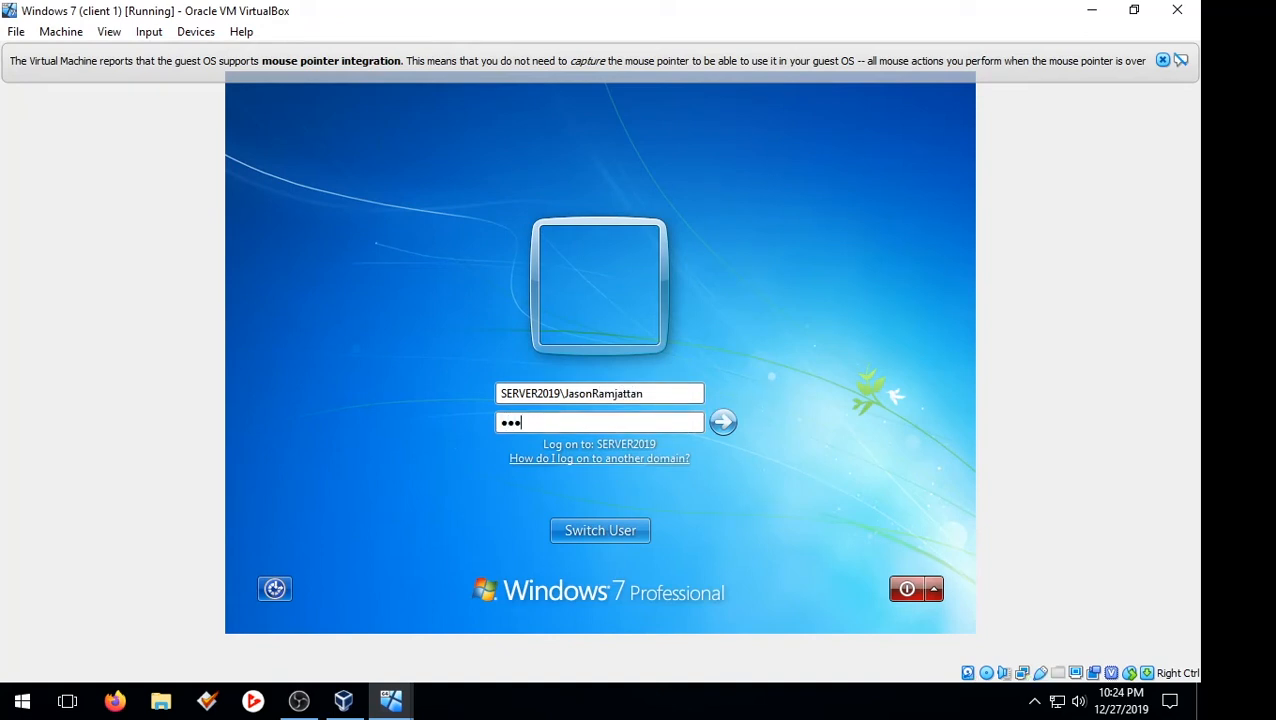
{"action": "type", "text": "**"}
{"action": "key", "text": "Return"}
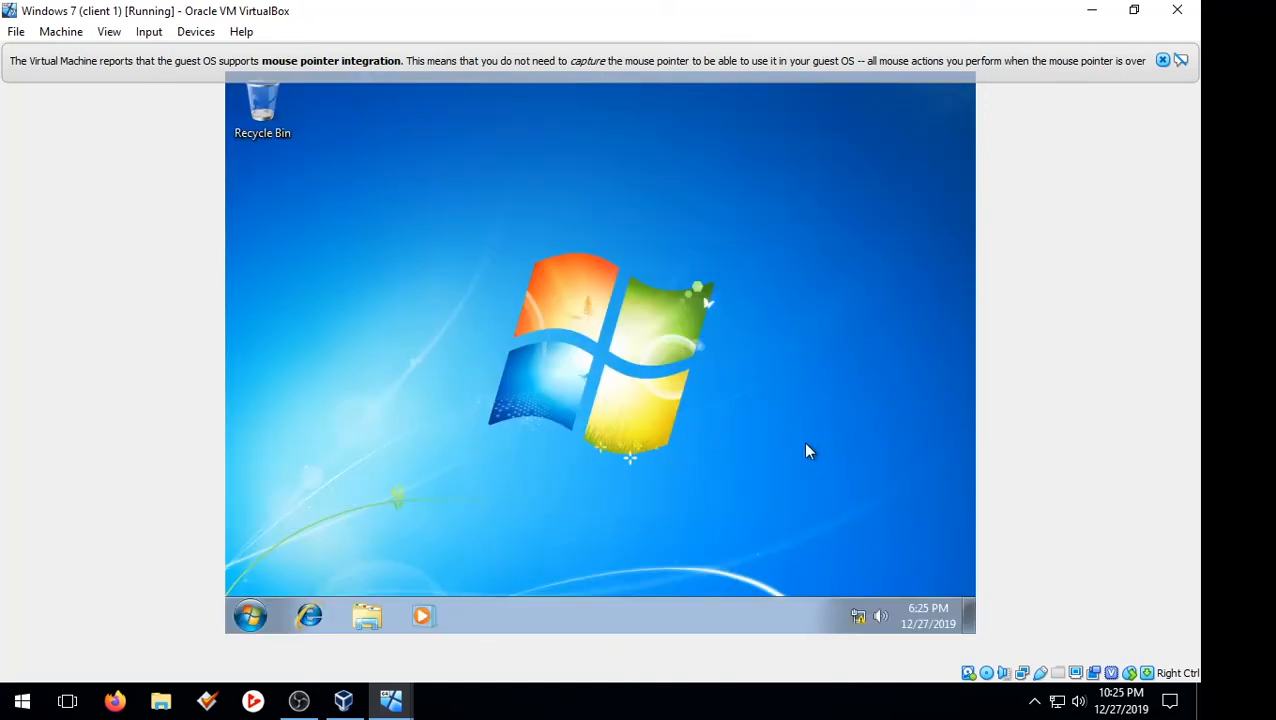
From the Network and Sharing Center, start a new workplace connection that uses VPN over the Internet, postponing the Internet connection setup
{"action": "right_click", "coordinate": [860, 620]}
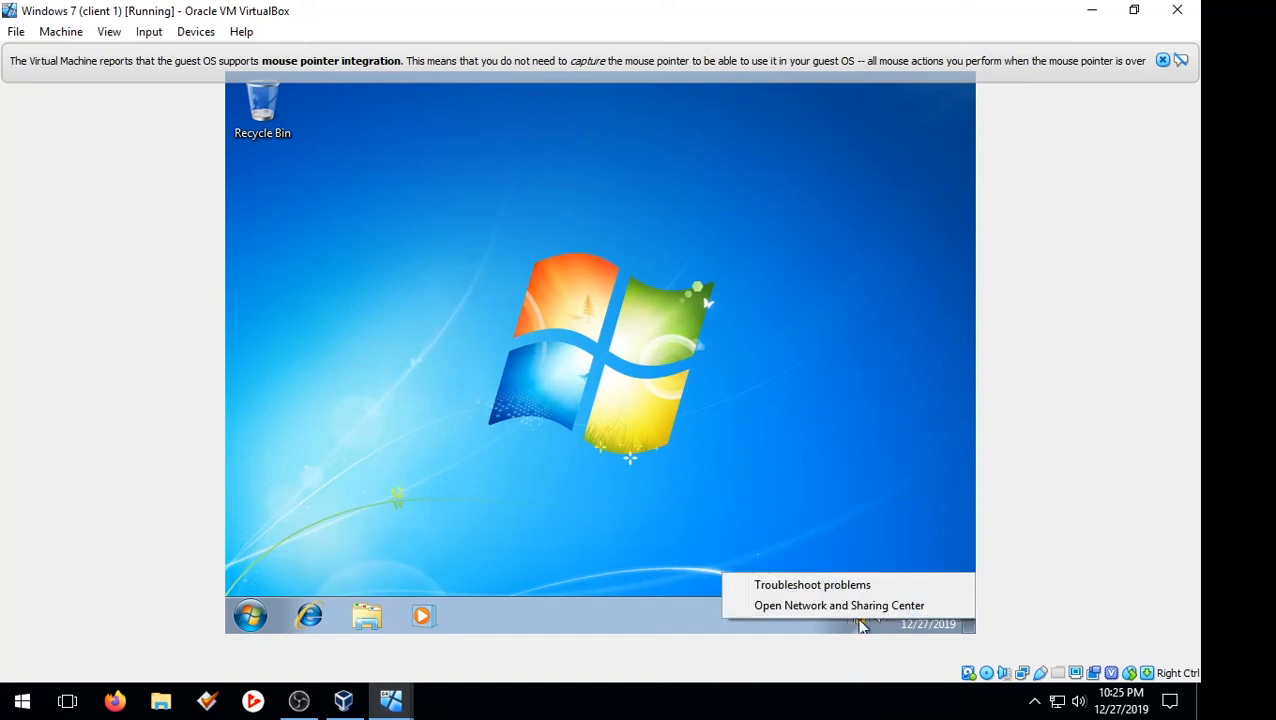
{"action": "left_click", "coordinate": [805, 606]}
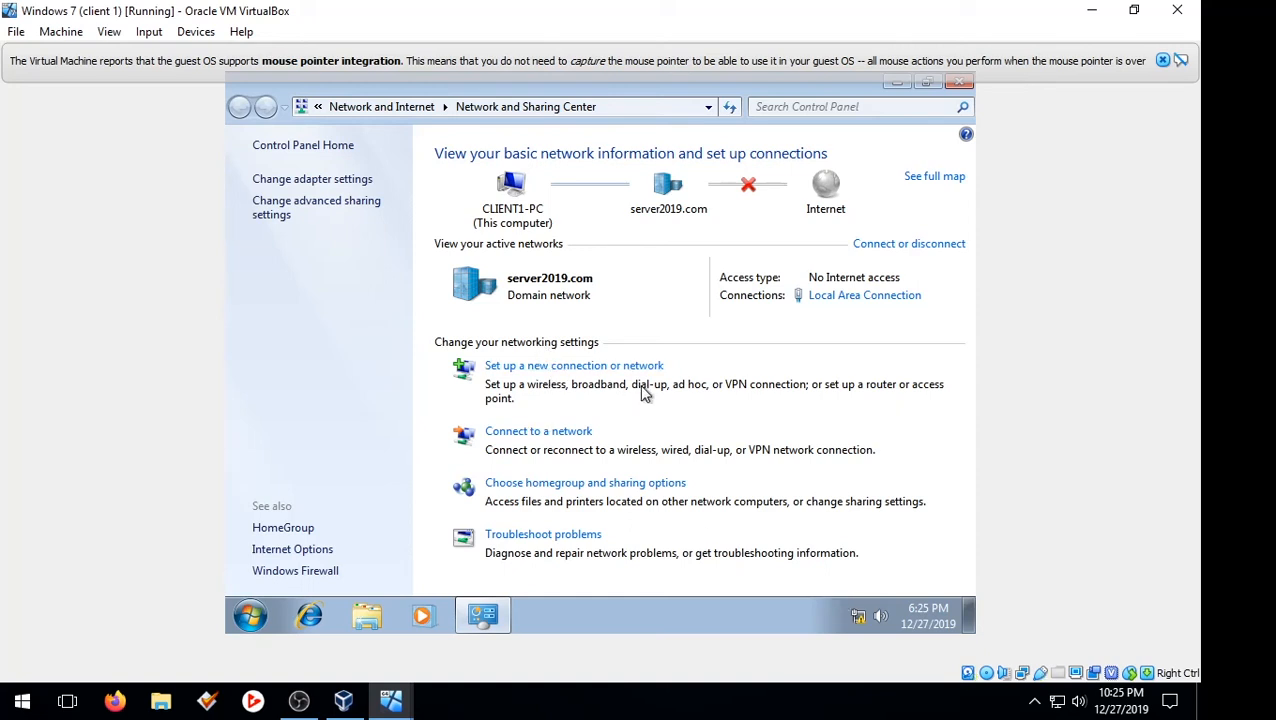
{"action": "left_click", "coordinate": [522, 370]}
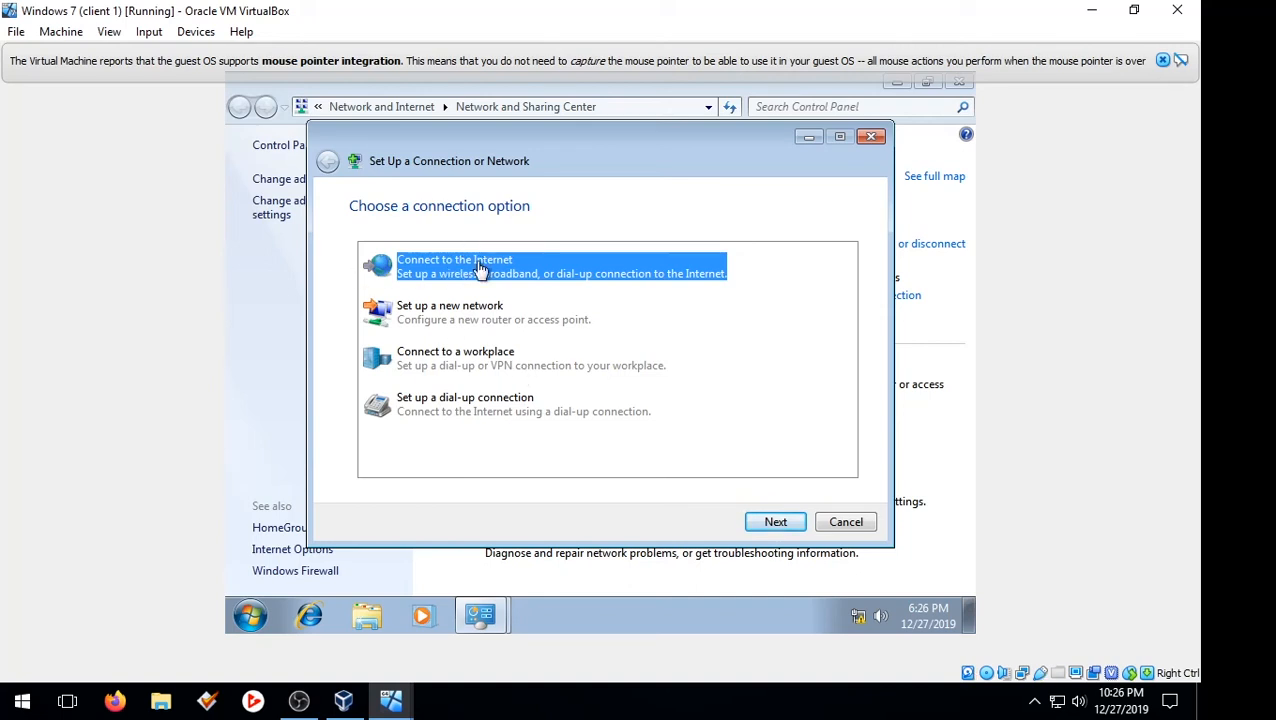
{"action": "left_click", "coordinate": [441, 366]}
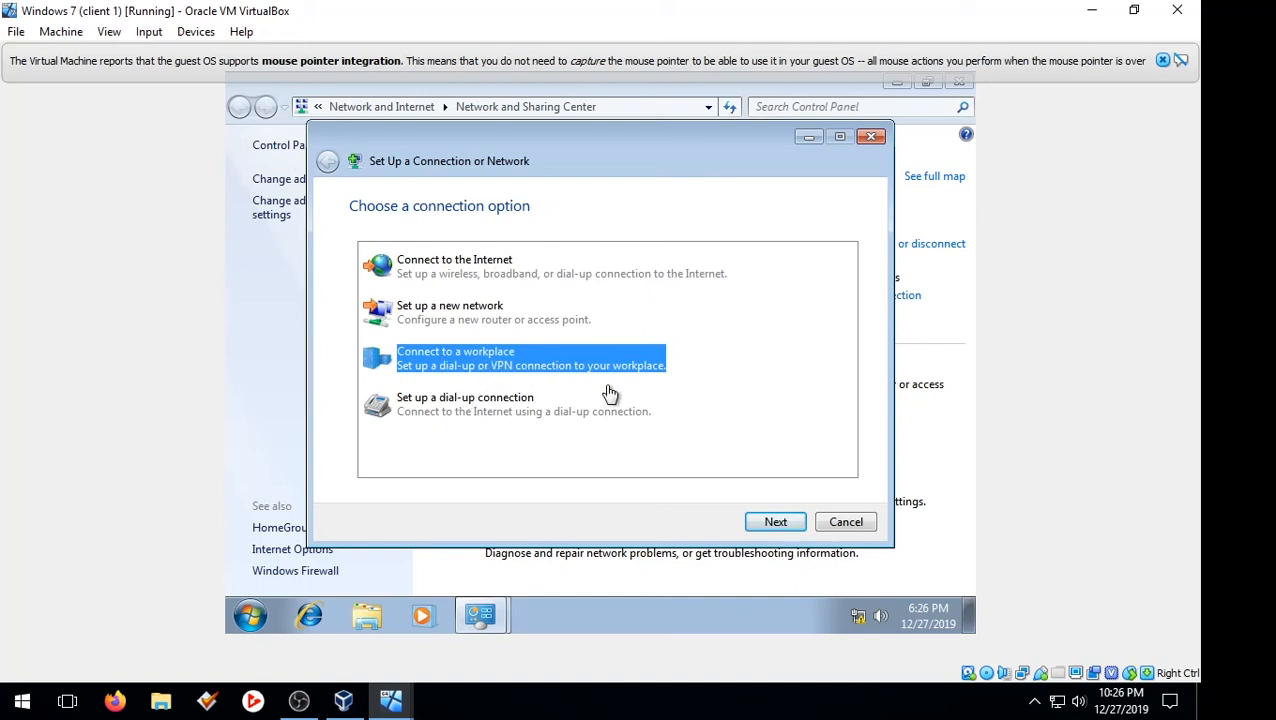
{"action": "left_click", "coordinate": [776, 522]}
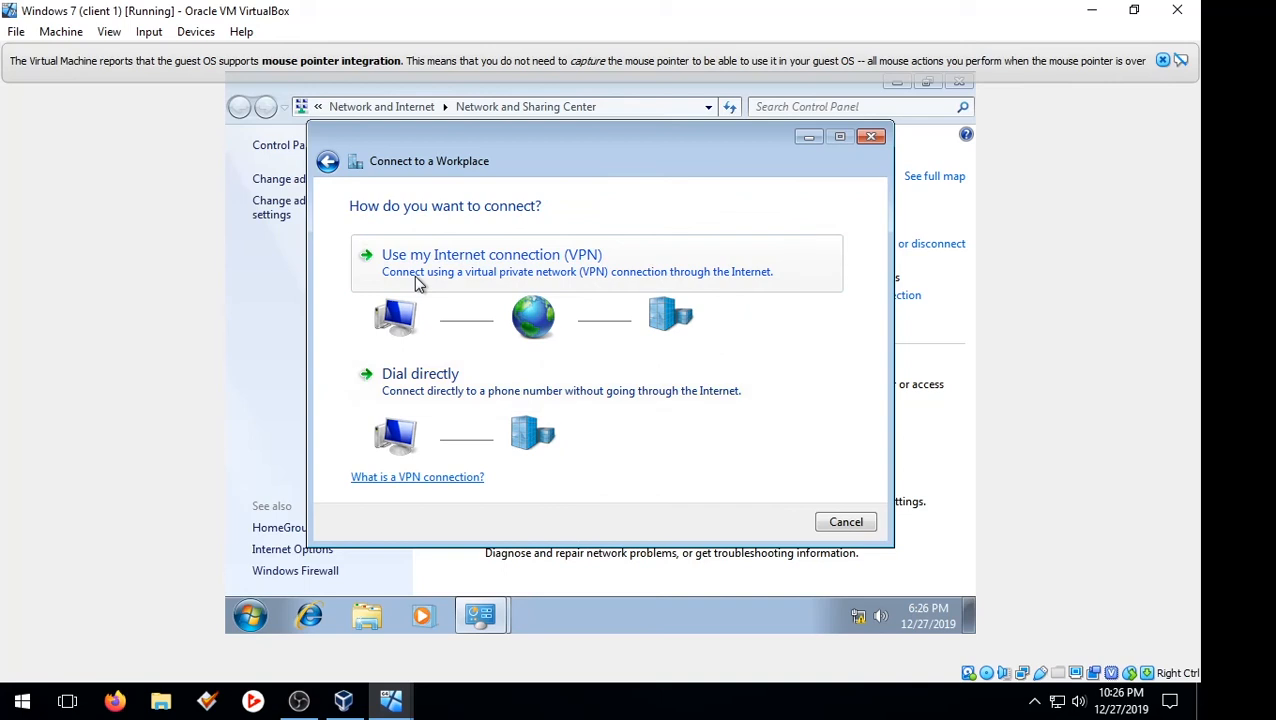
{"action": "left_click", "coordinate": [591, 270]}
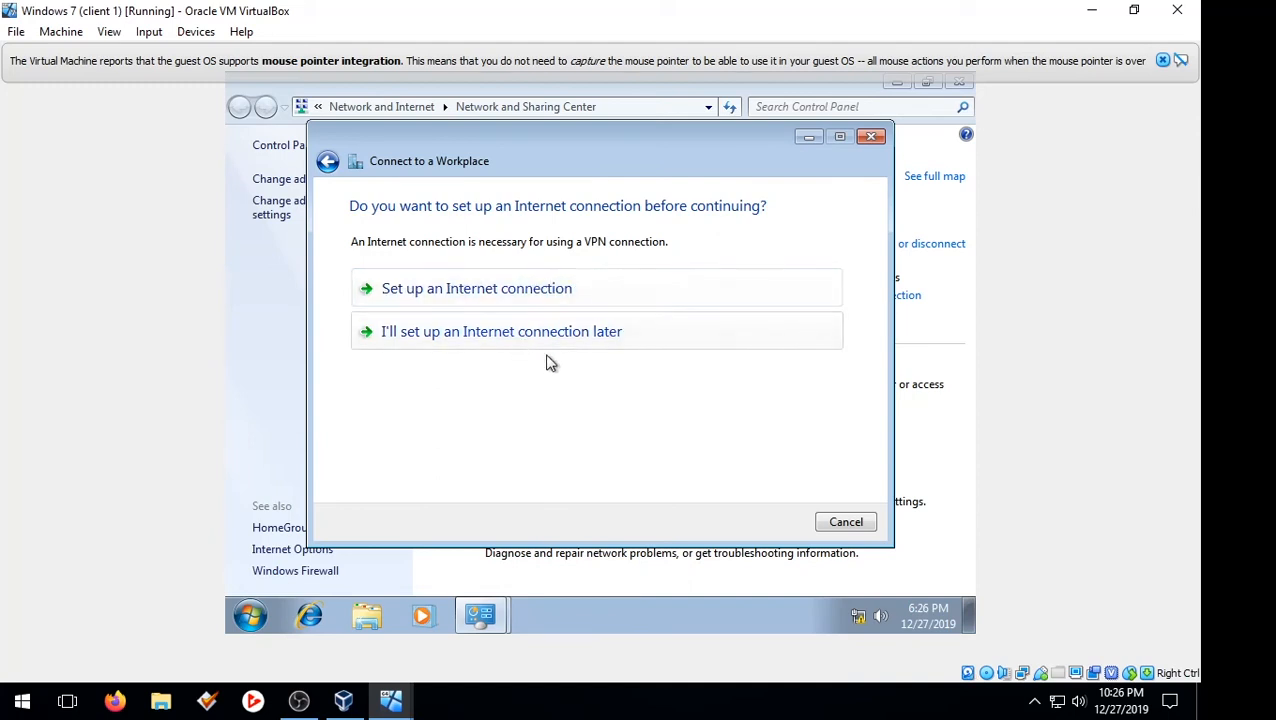
{"action": "left_click", "coordinate": [573, 344]}
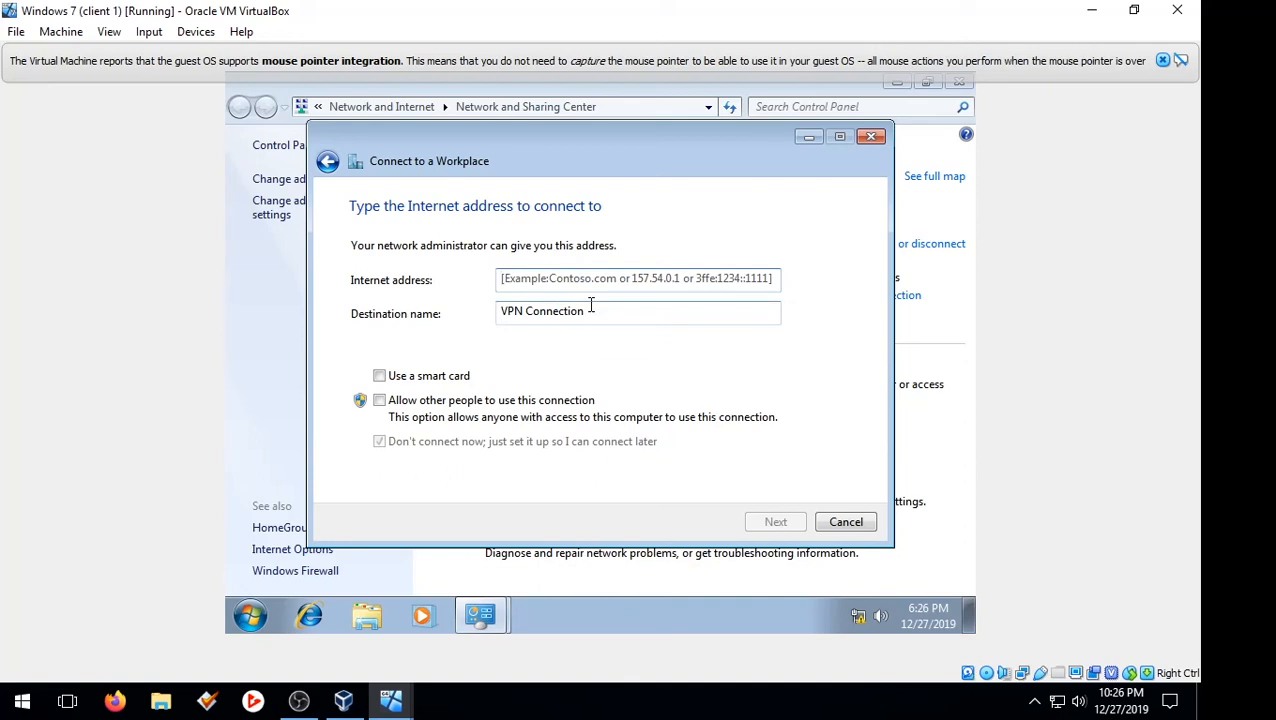
Set the VPN connection's Internet address to 192.168.0.1 and its destination name to Server 2019 vpn
{"action": "key", "text": "Tab"}
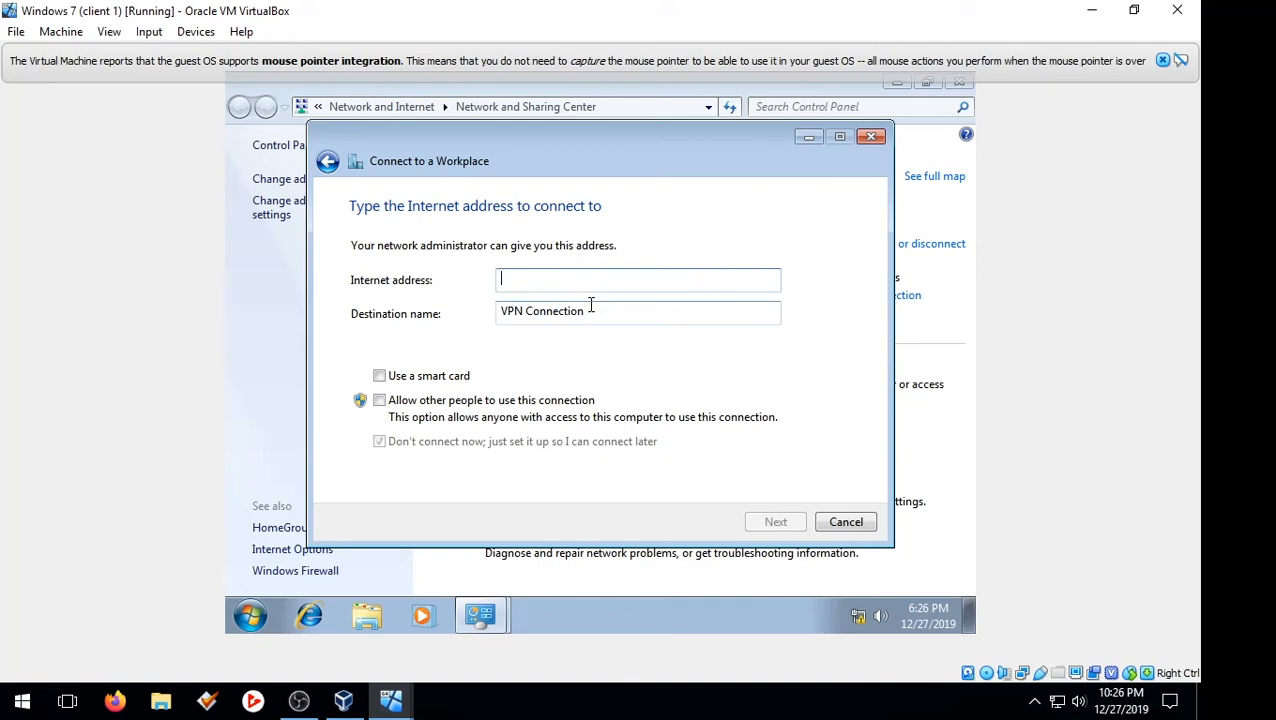
{"action": "type", "text": "19"}
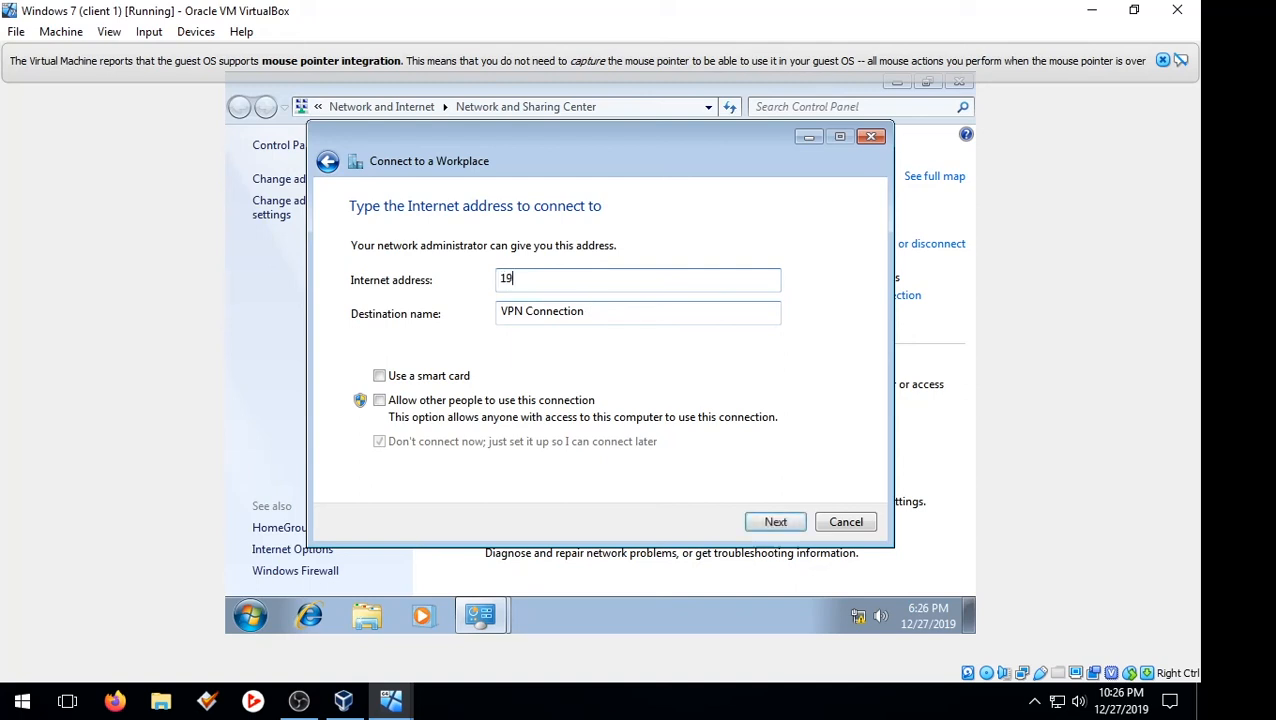
{"action": "type", "text": "2.168.0.1"}
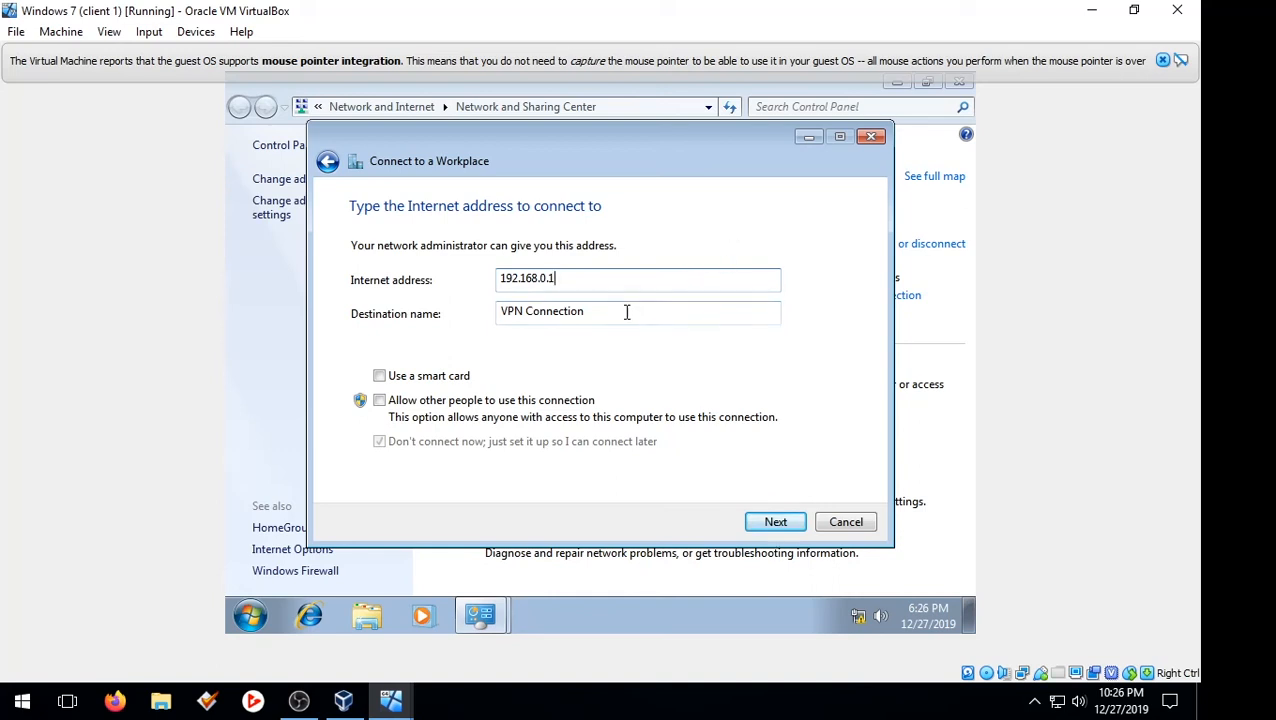
{"action": "left_click_drag", "start_coordinate": [627, 313], "coordinate": [490, 318]}
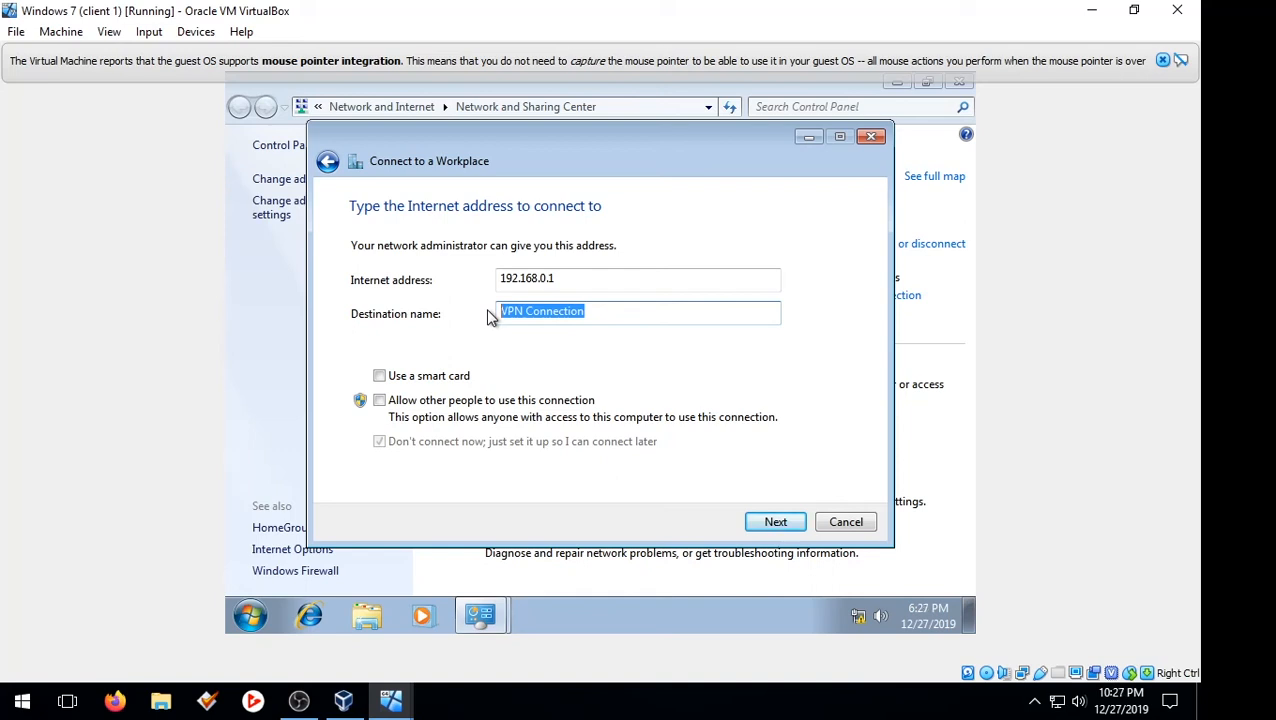
{"action": "type", "text": "Serve"}
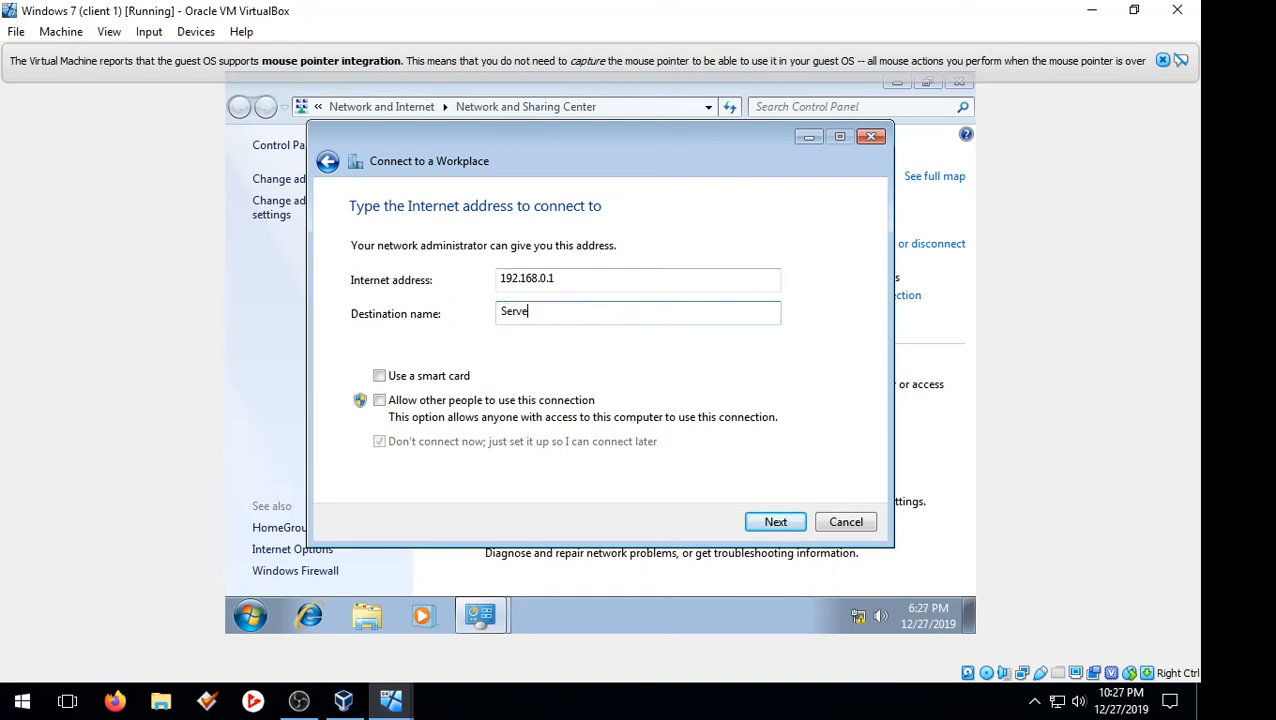
{"action": "type", "text": "r 2019 vpn"}
Allow other people to use this connection, authorizing the change with the Administrator account name and its password
{"action": "left_click", "coordinate": [390, 402]}
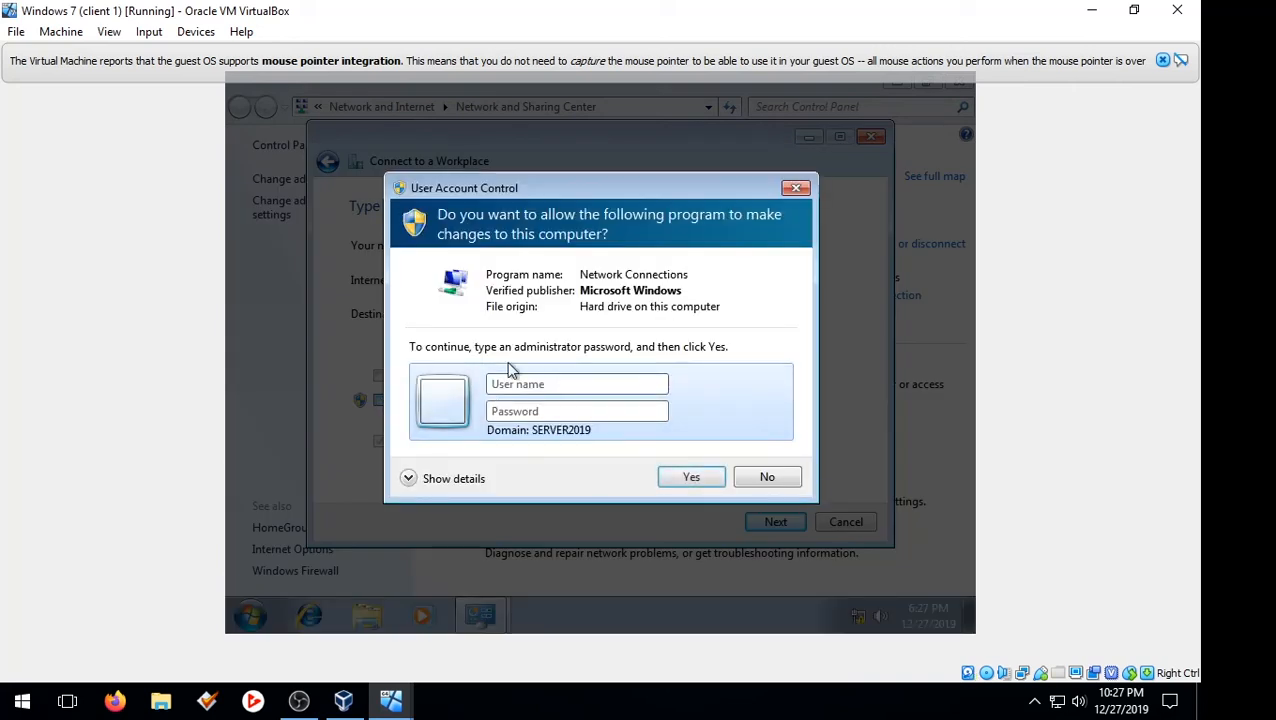
{"action": "type", "text": "Administrator"}
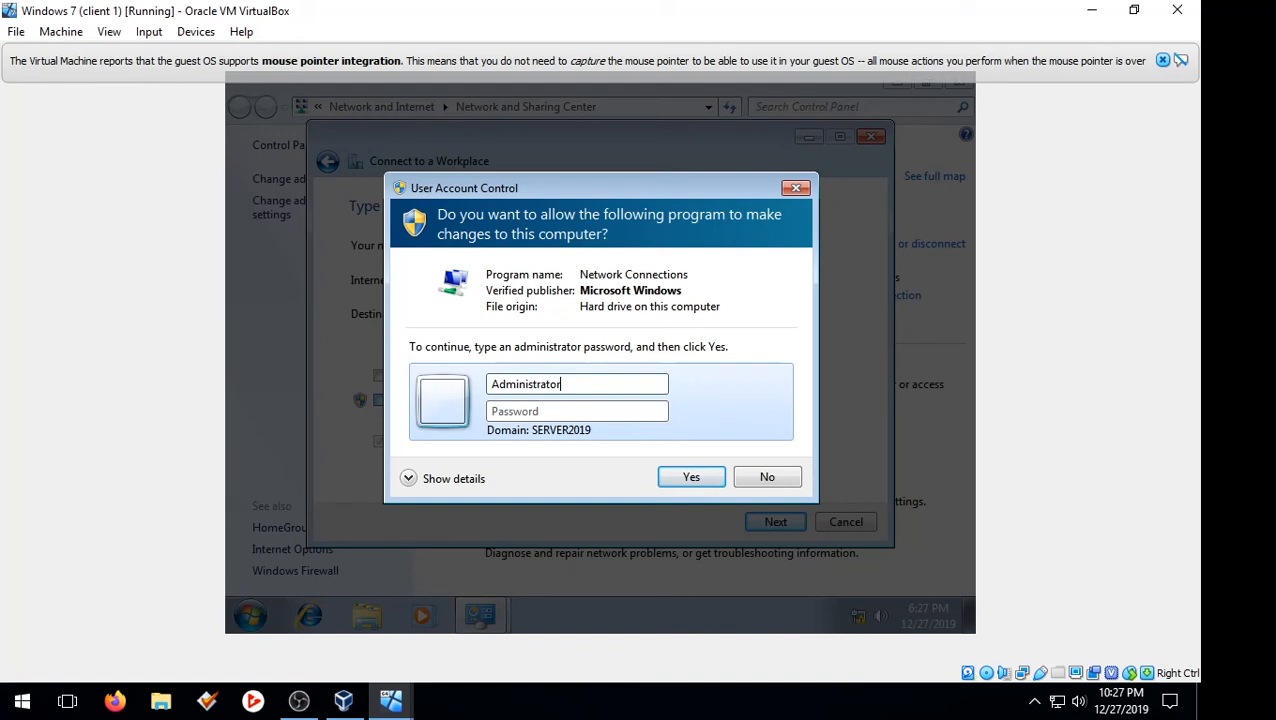
{"action": "left_click", "coordinate": [583, 413]}
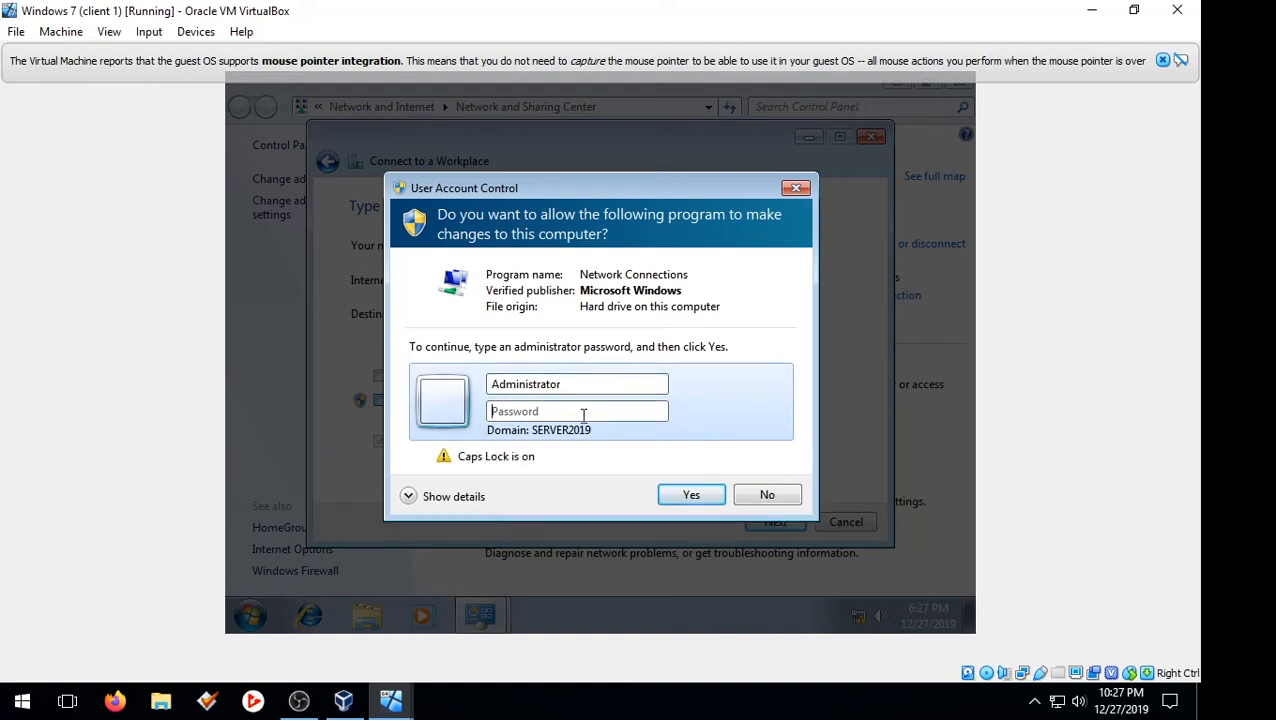
{"action": "type", "text": "Pa$$w0r"}
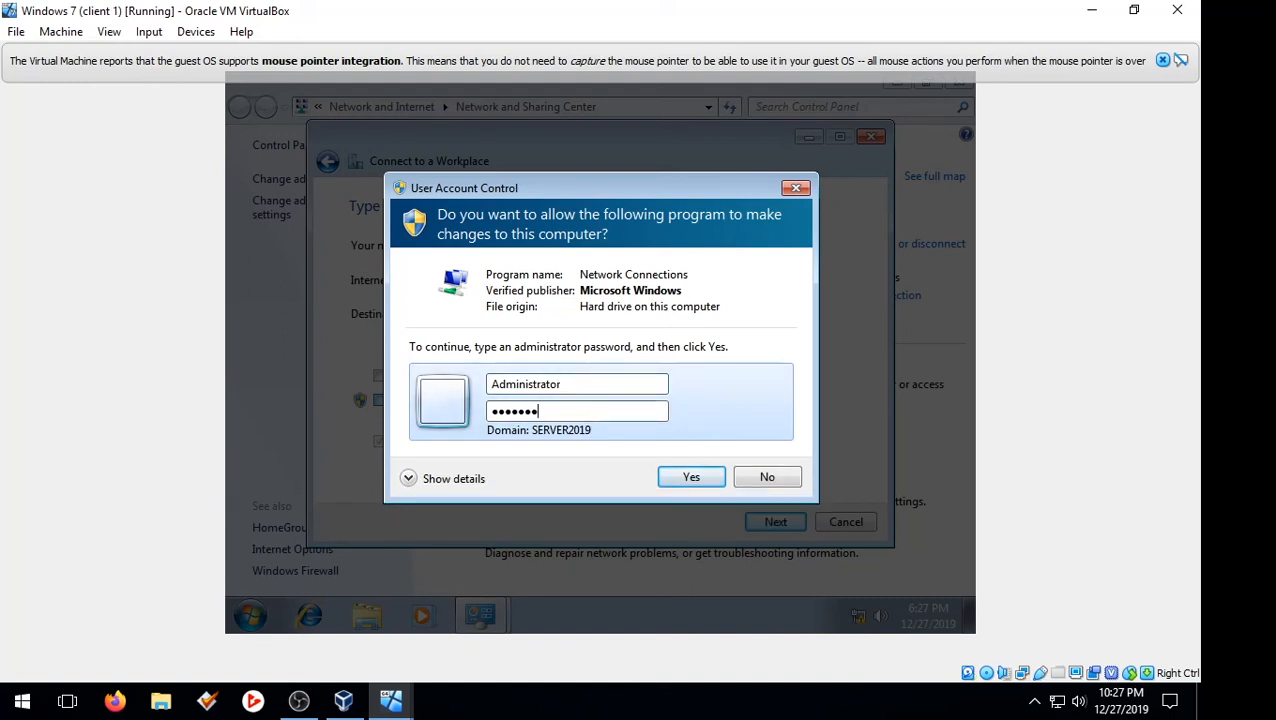
{"action": "type", "text": "d"}
{"action": "key", "text": "Return"}
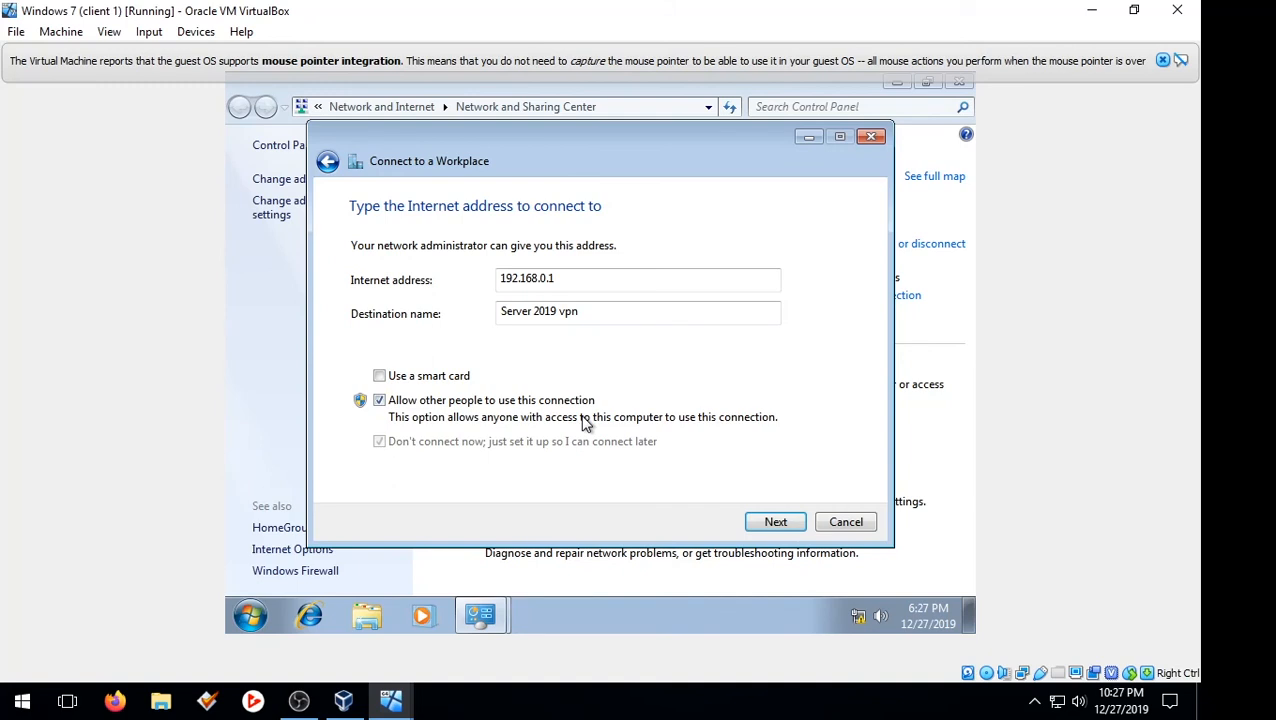
{"action": "left_click", "coordinate": [775, 521]}
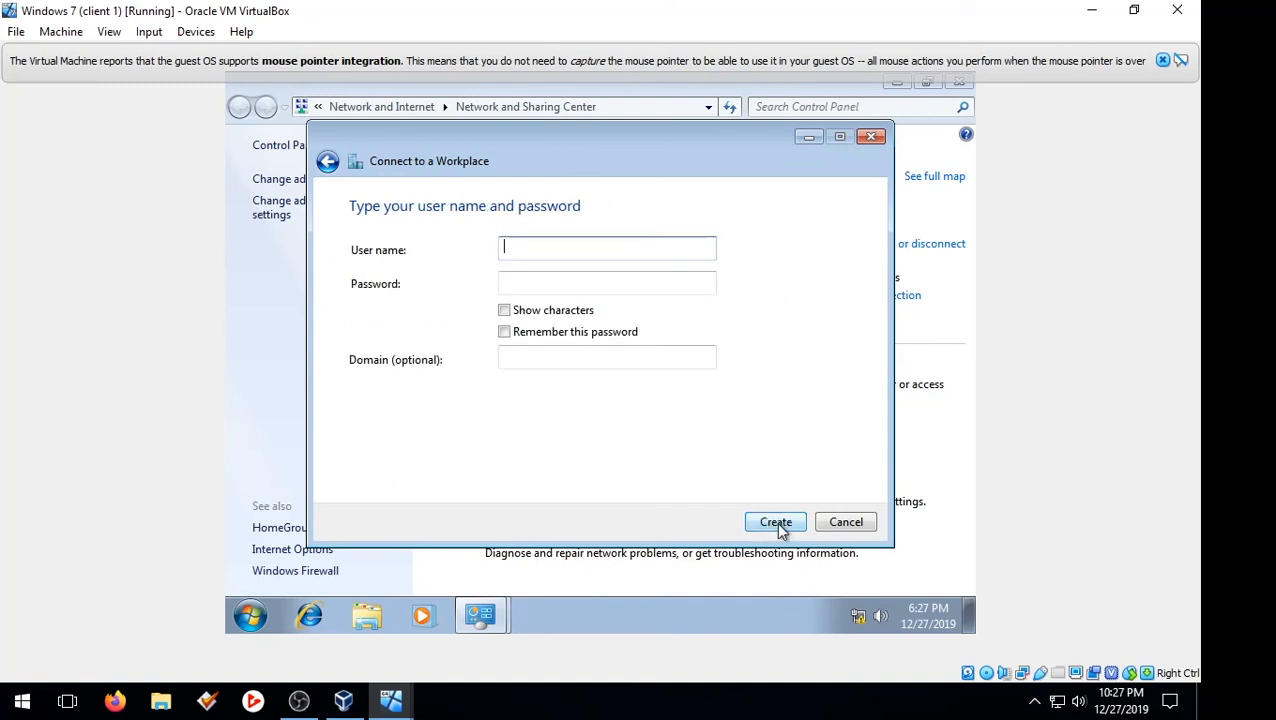
Enter the VPN user's full logon name, including the server2019.com domain suffix, as the user name for the workplace connection
{"action": "left_click", "coordinate": [776, 522]}
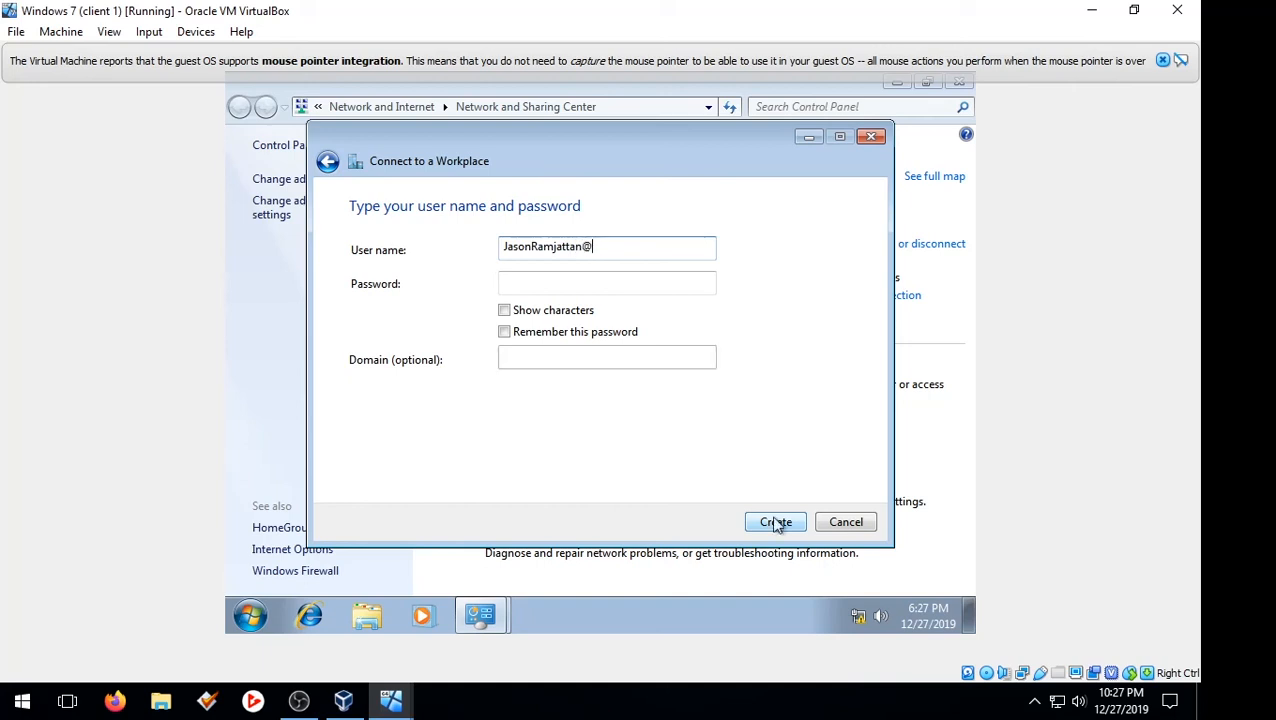
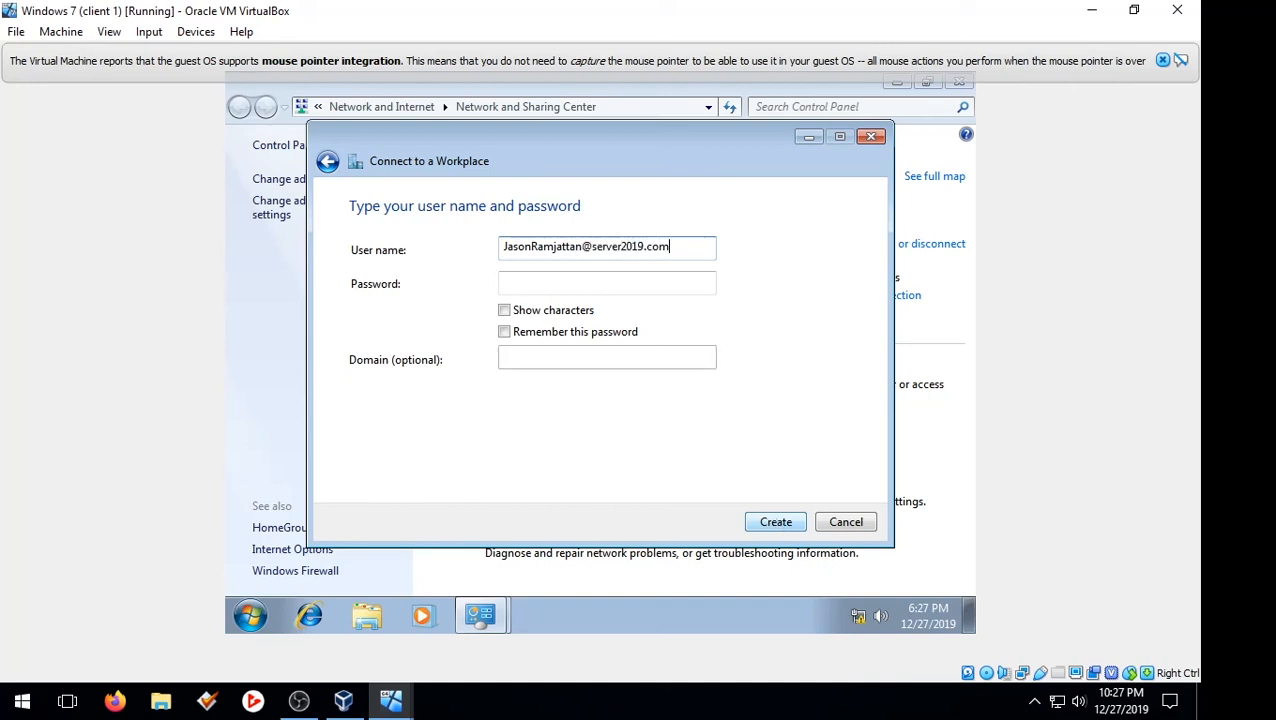
{"action": "left_click", "coordinate": [578, 247]}
{"action": "key", "text": "shift+Home"}
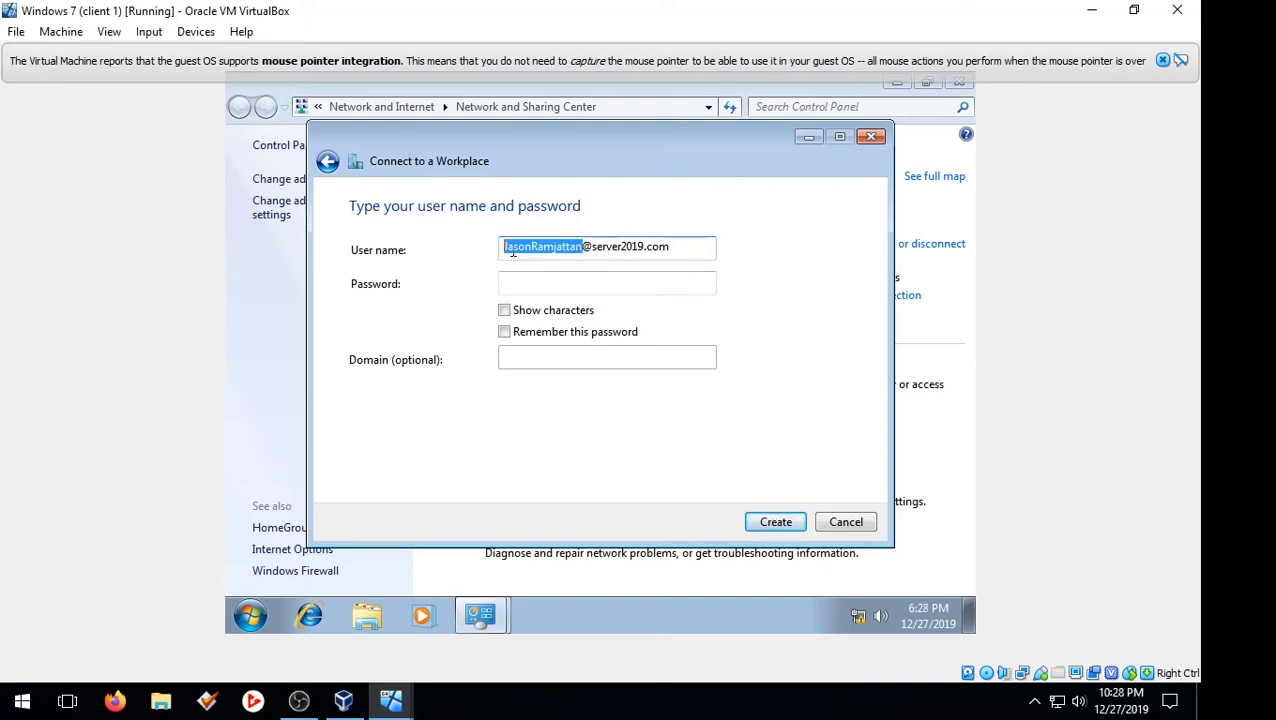
{"action": "left_click_drag", "start_coordinate": [592, 247], "coordinate": [691, 251]}
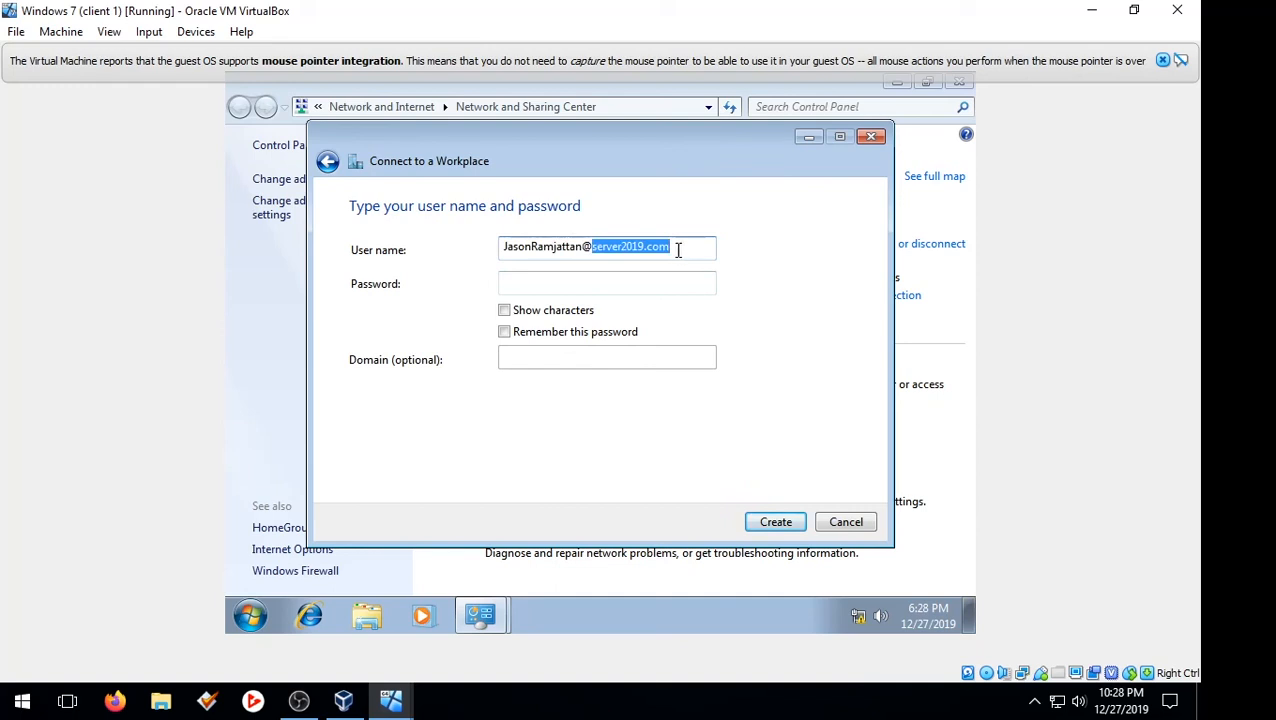
Enter the VPN user's account password and create the workplace connection, closing the wizard
{"action": "left_click", "coordinate": [613, 277]}
{"action": "type", "text": "****"}
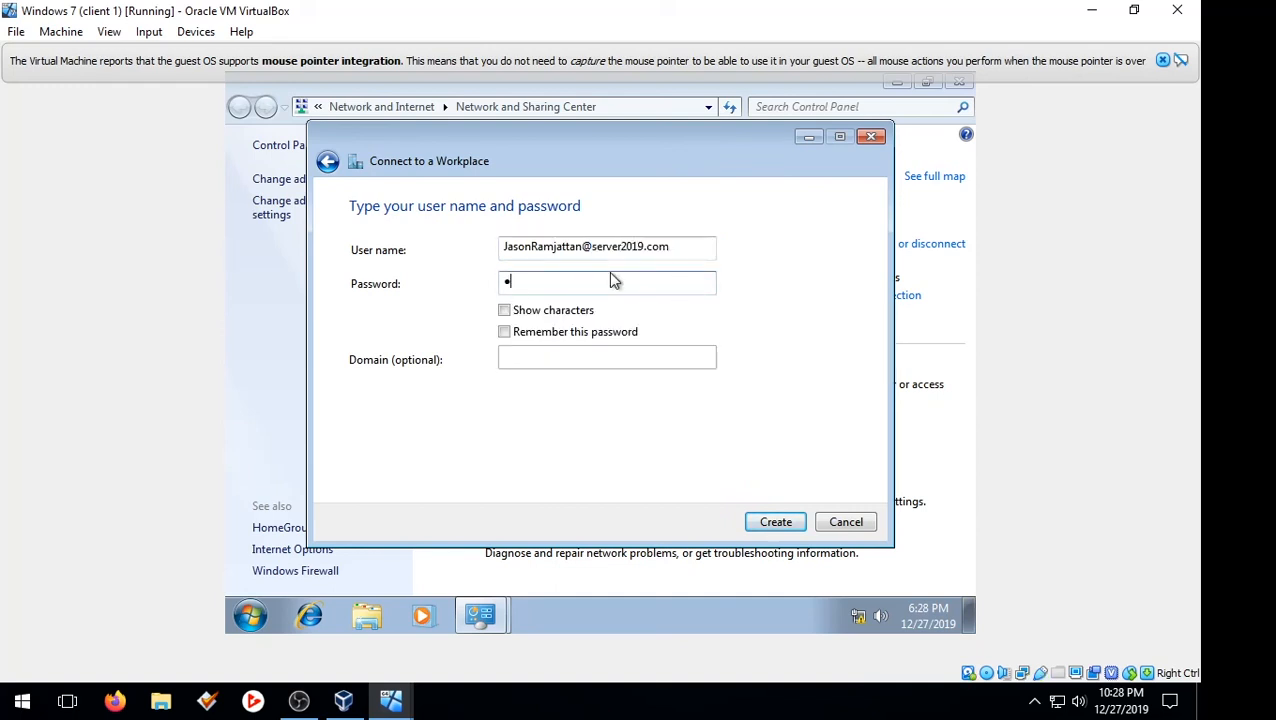
{"action": "type", "text": "****"}
{"action": "left_click_drag", "start_coordinate": [602, 283], "coordinate": [228, 250]}
{"action": "type", "text": "********"}
{"action": "left_click", "coordinate": [779, 520]}
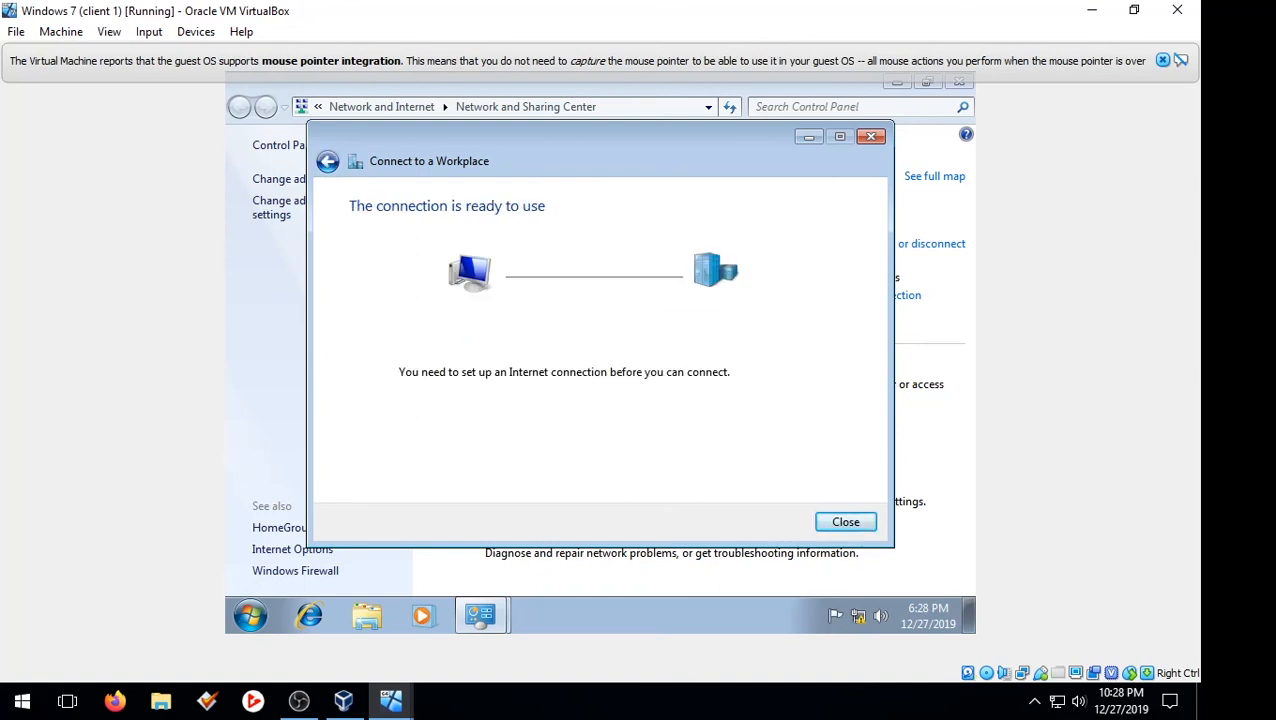
{"action": "left_click", "coordinate": [841, 522]}
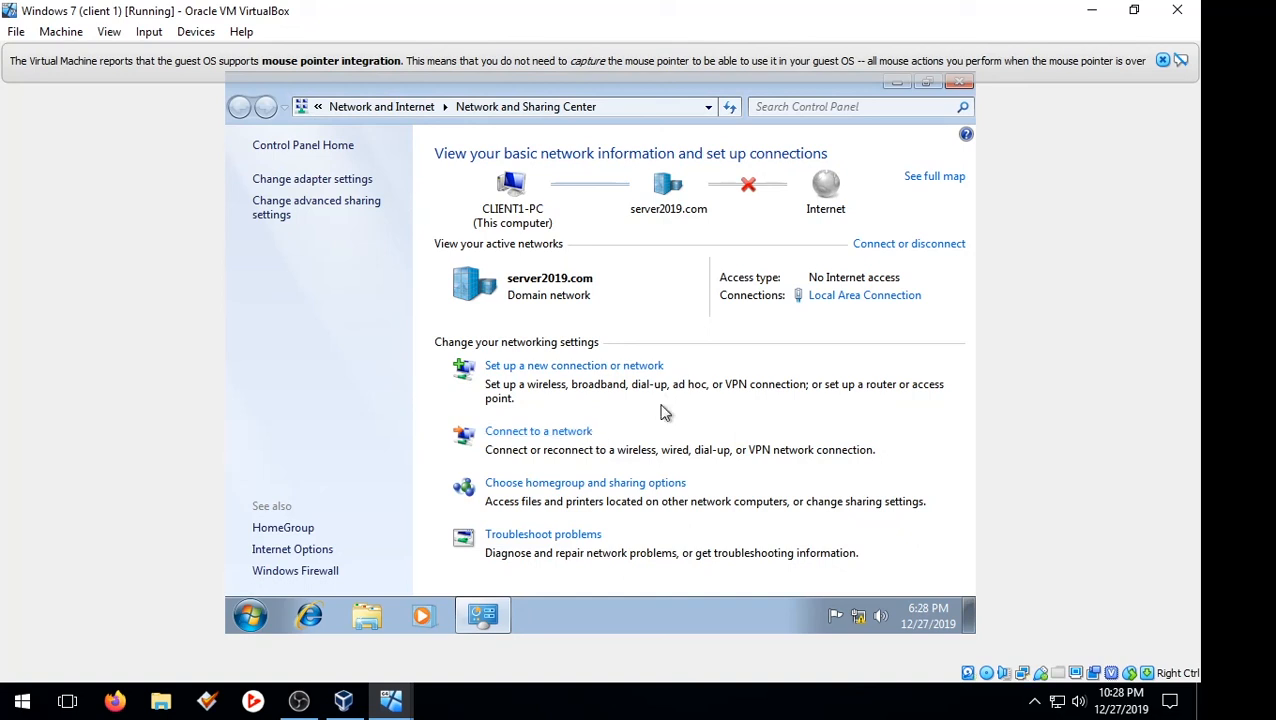
From the adapter settings, start connecting Server 2019 vpn and enter the VPN user's logon name with the server2019.com suffix
{"action": "left_click", "coordinate": [354, 183]}
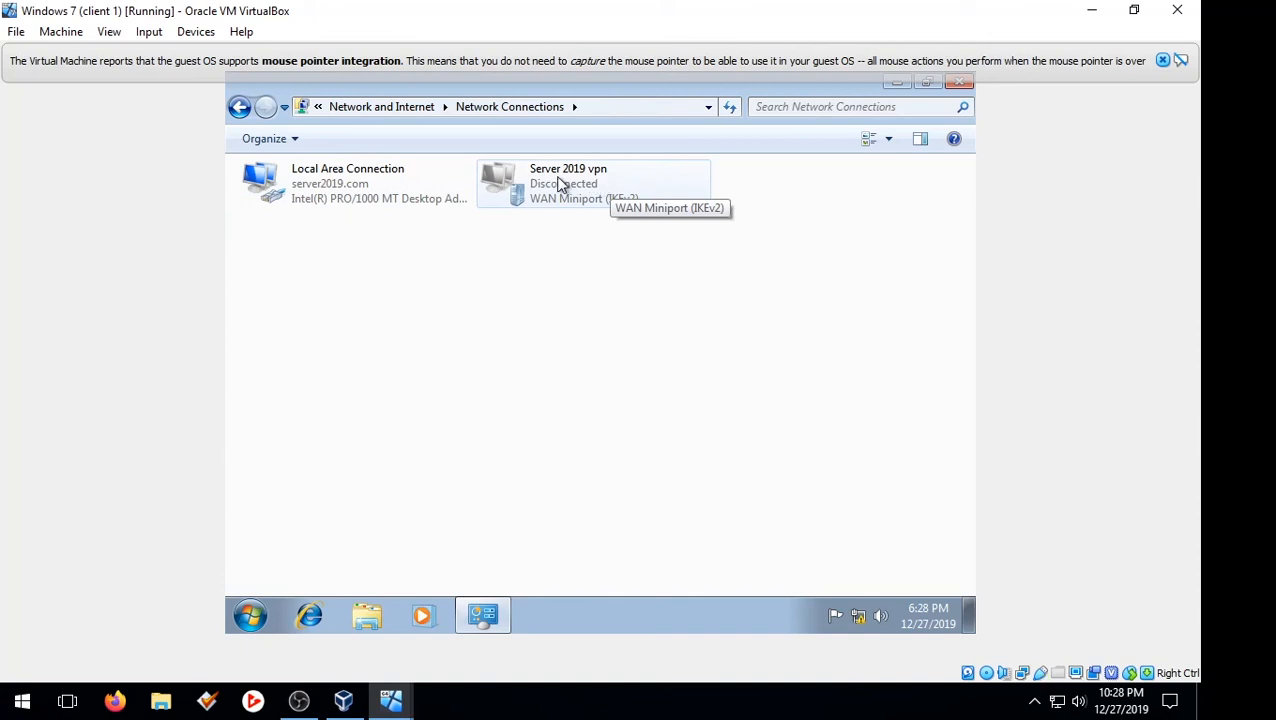
{"action": "right_click", "coordinate": [536, 180]}
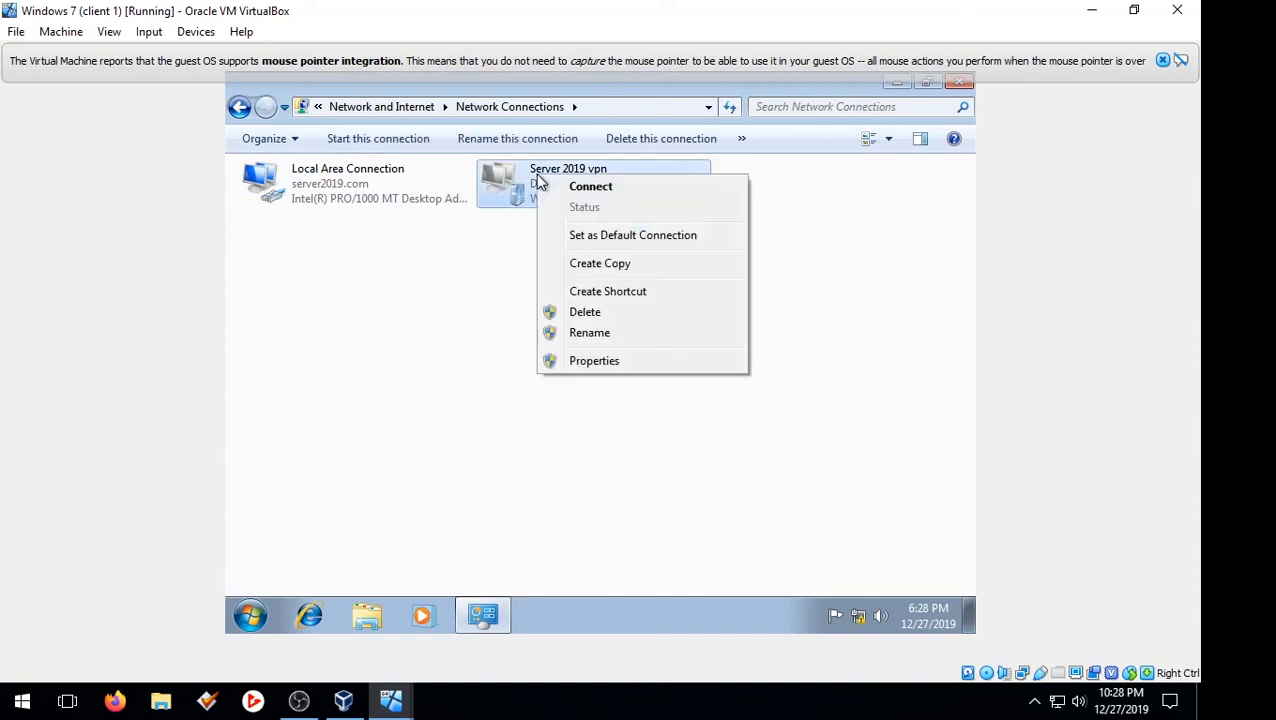
{"action": "left_click", "coordinate": [604, 194]}
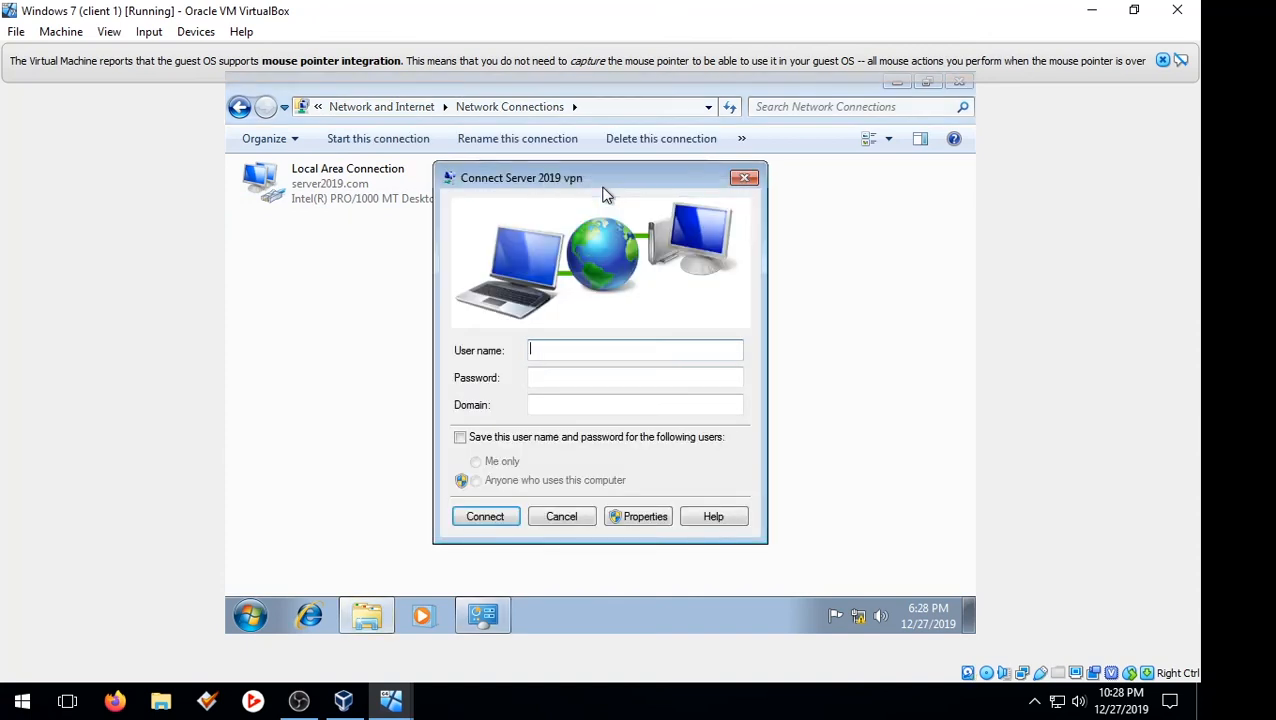
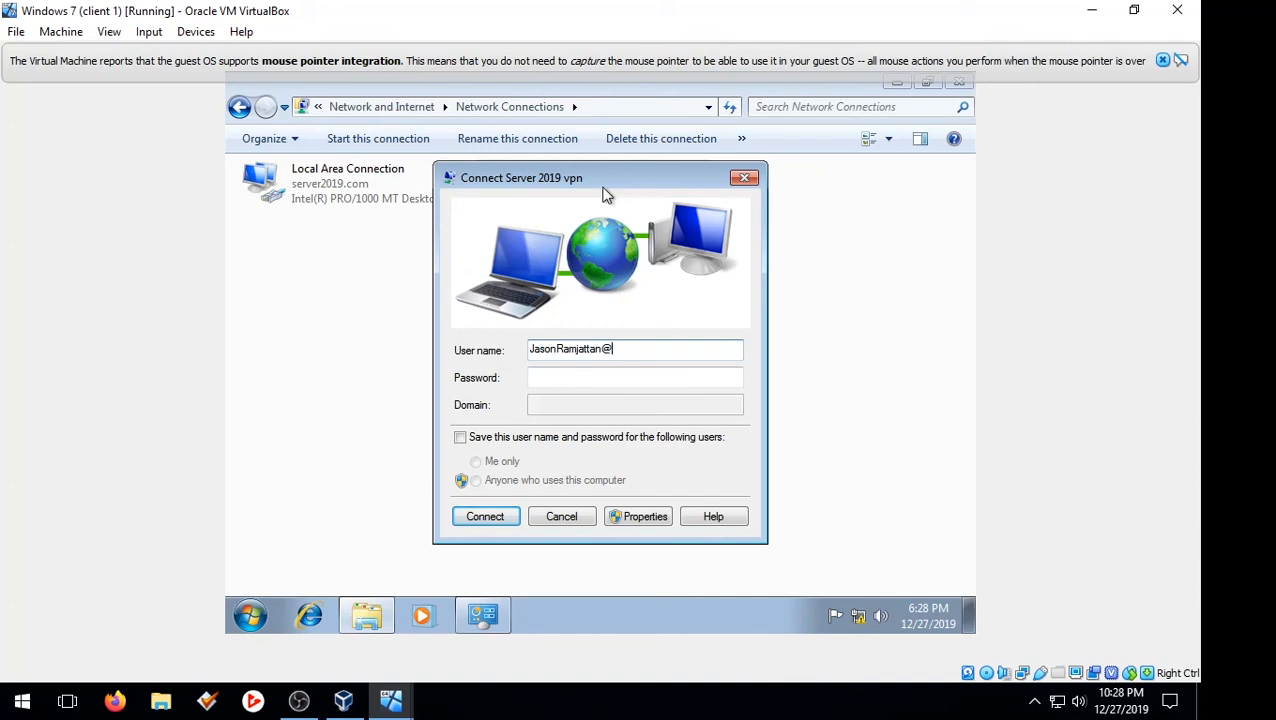
Enter the VPN user's account password and connect to Server 2019 vpn
{"action": "left_click", "coordinate": [649, 376]}
{"action": "type", "text": "P"}
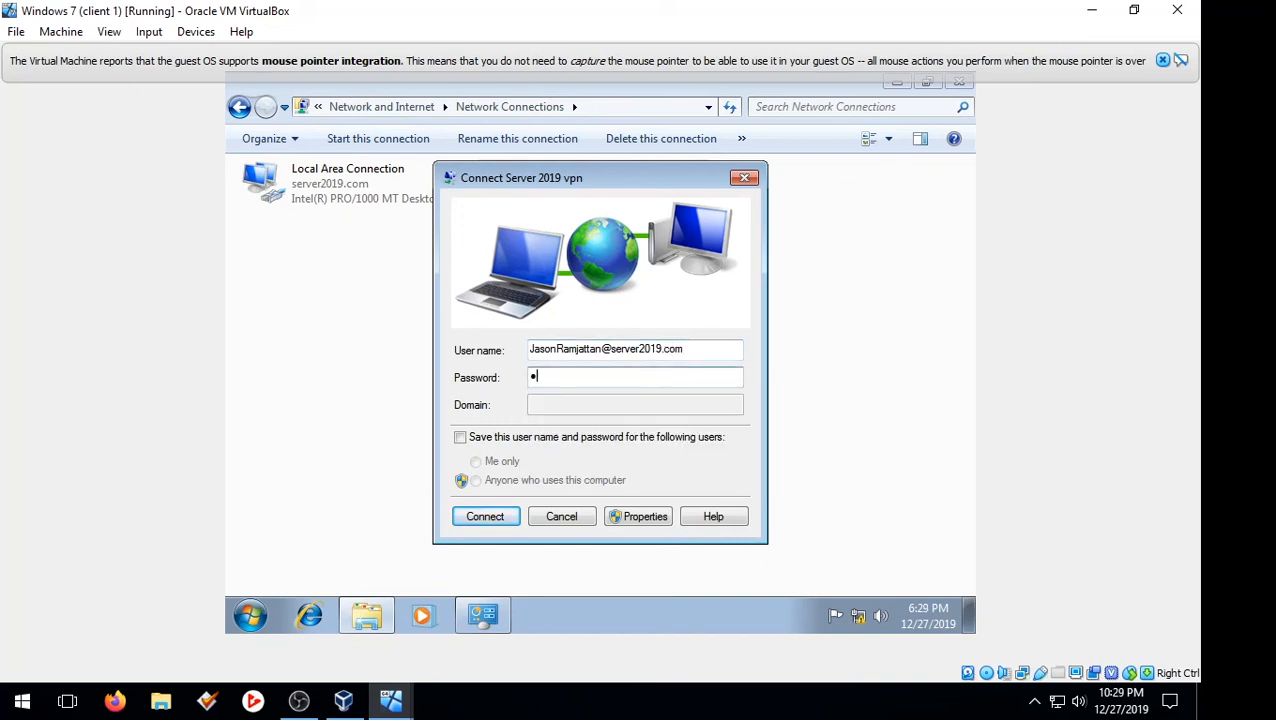
{"action": "type", "text": "asswo"}
{"action": "left_click", "coordinate": [498, 510]}
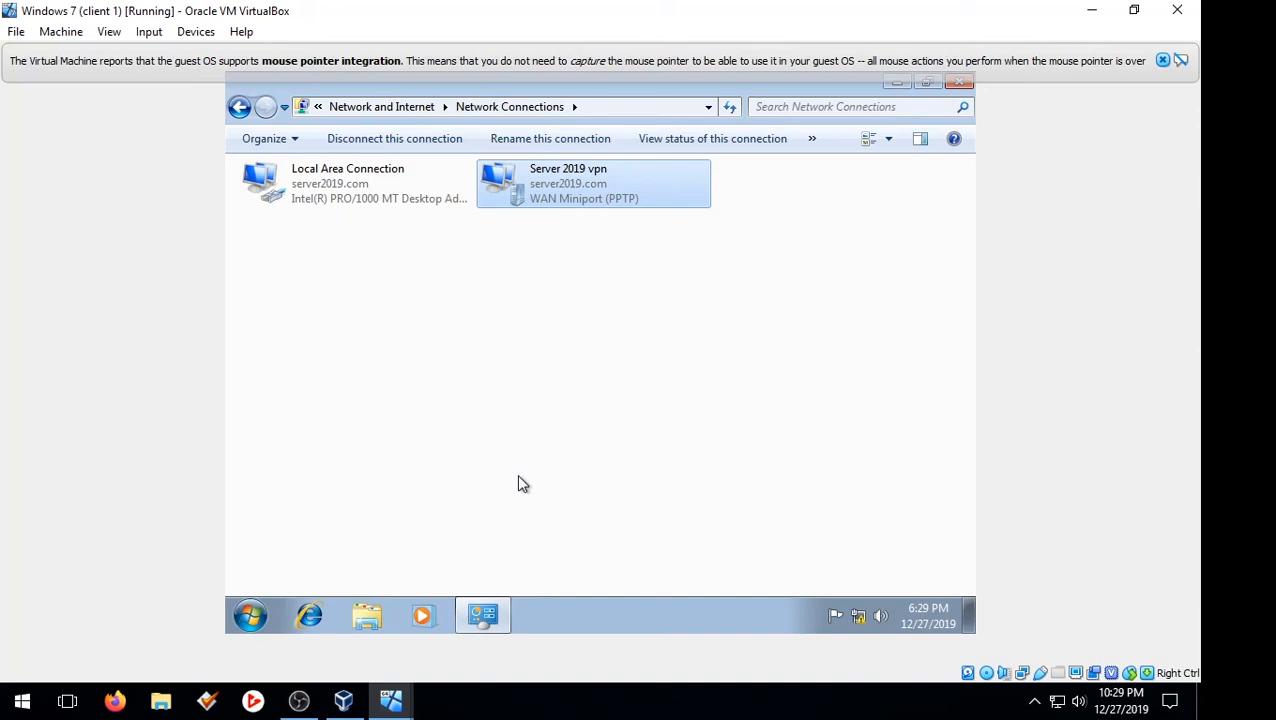
{"action": "left_click", "coordinate": [298, 700]}
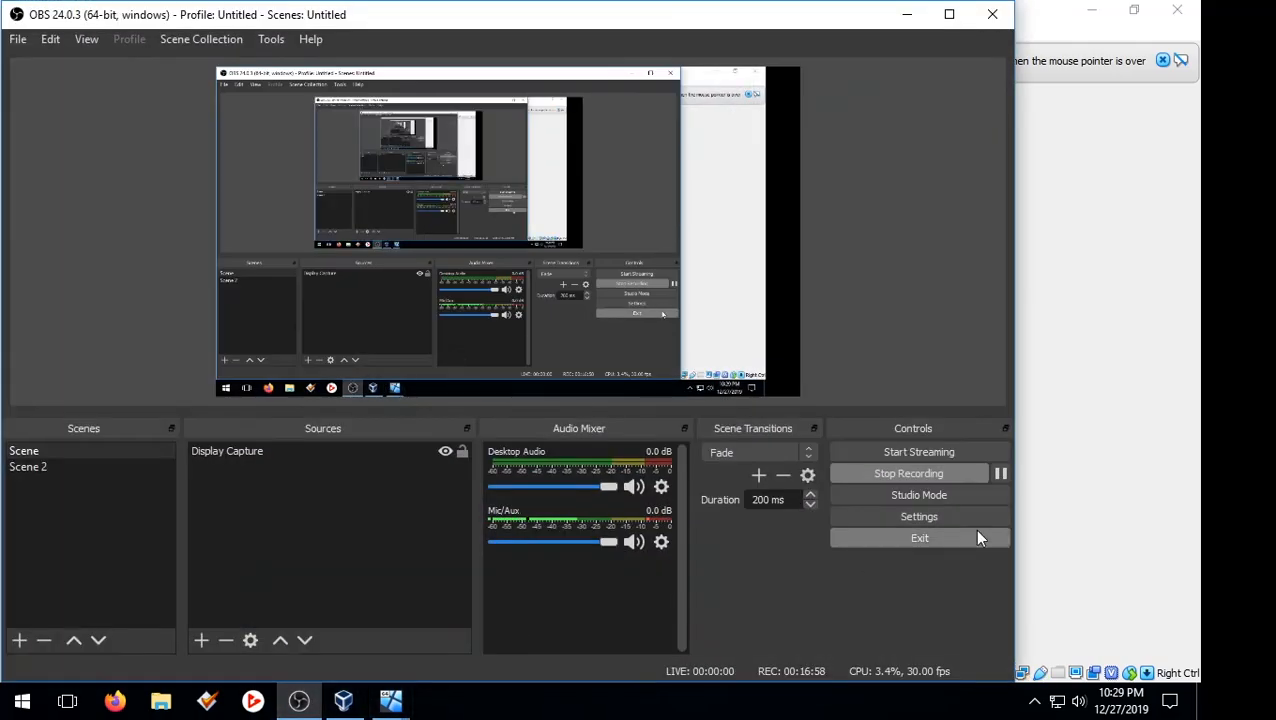